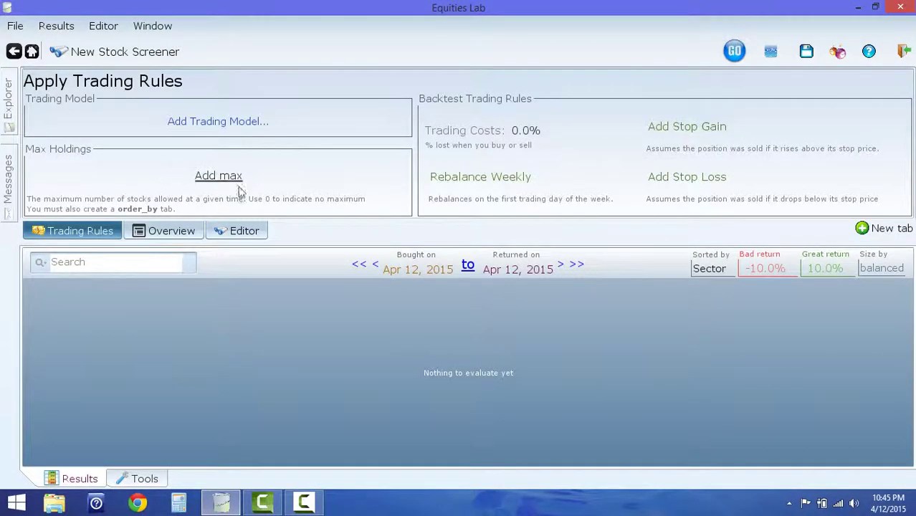
- Define the stock screener in the editor as 0 < pe < 10 and run it
{"action": "left_click", "coordinate": [248, 231]}
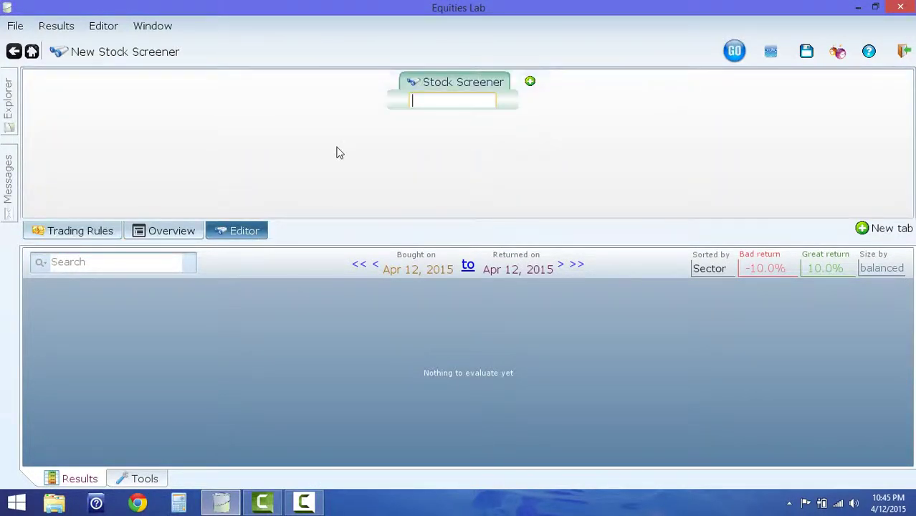
{"action": "type", "text": "0 < pe < 10"}
{"action": "key", "text": "Return"}
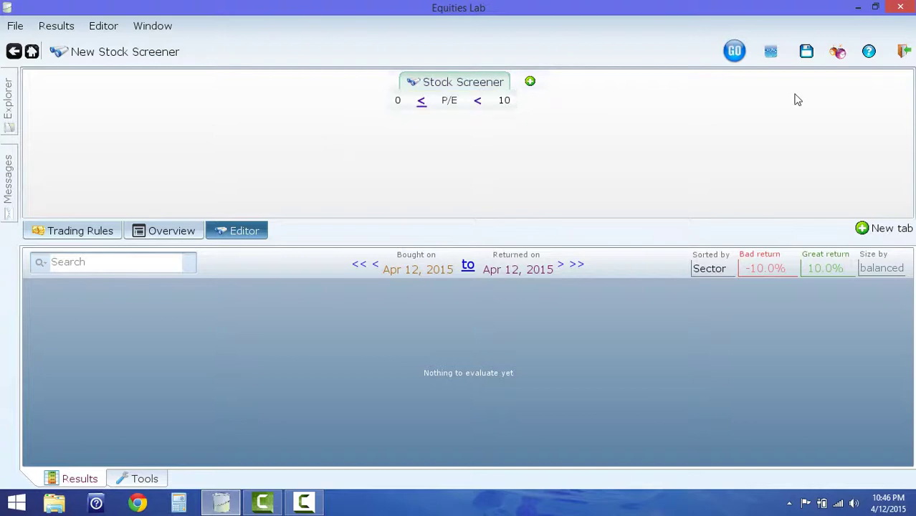
{"action": "left_click", "coordinate": [734, 51]}
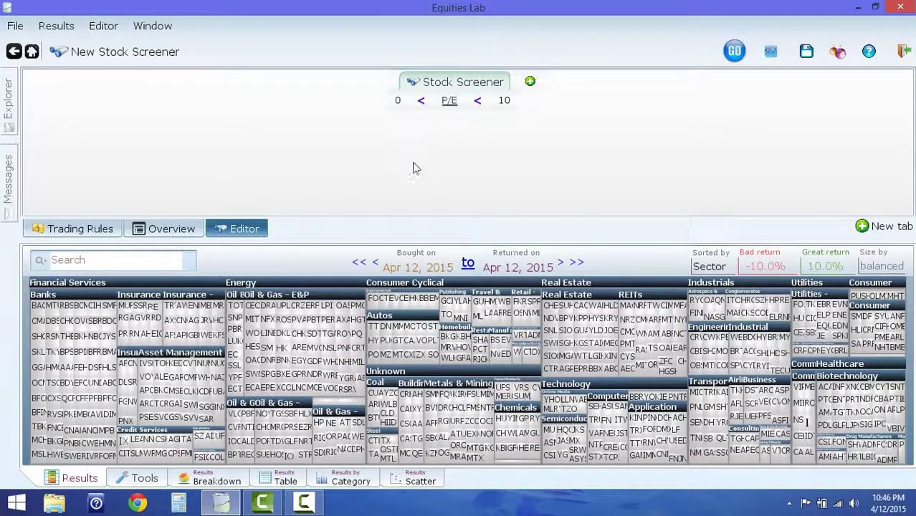
- Drill down the results heat map into Energy and its Oil & Gas - E&P industry, and drill back up to all sectors
{"action": "right_click", "coordinate": [311, 287]}
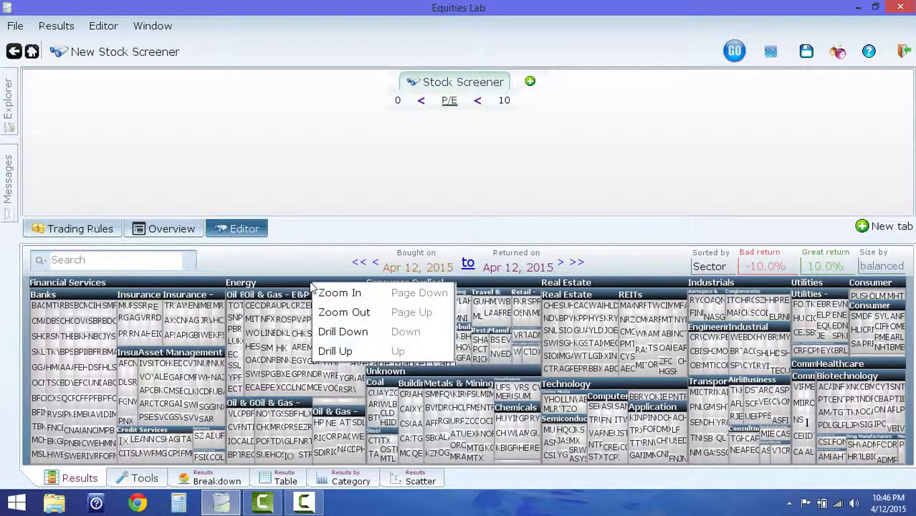
{"action": "left_click", "coordinate": [343, 334]}
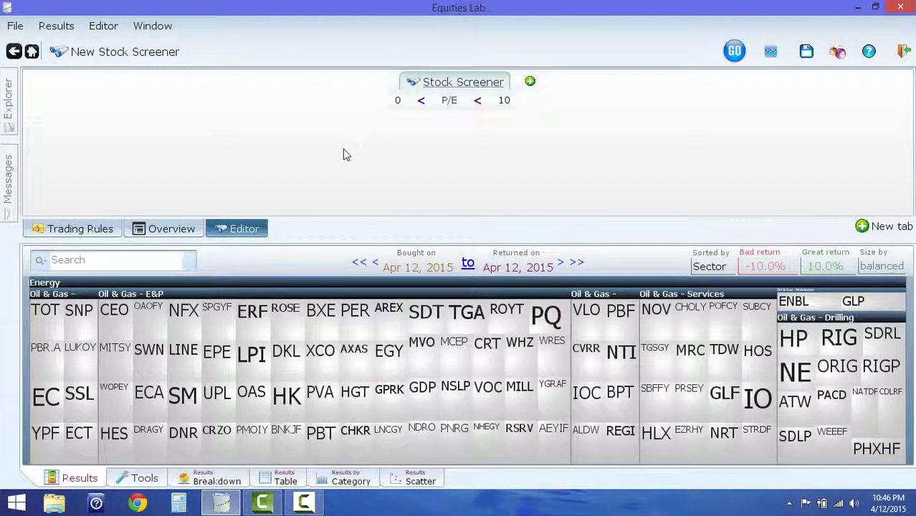
{"action": "right_click", "coordinate": [185, 296]}
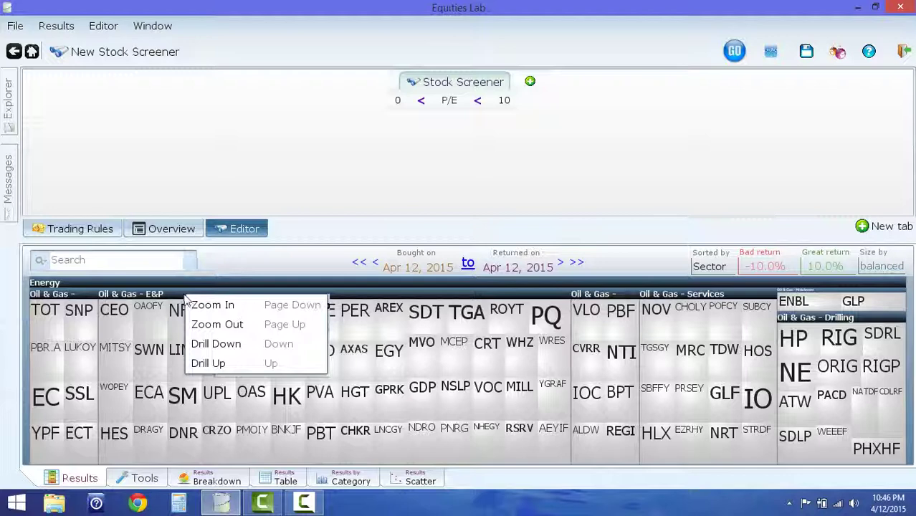
{"action": "left_click", "coordinate": [216, 345]}
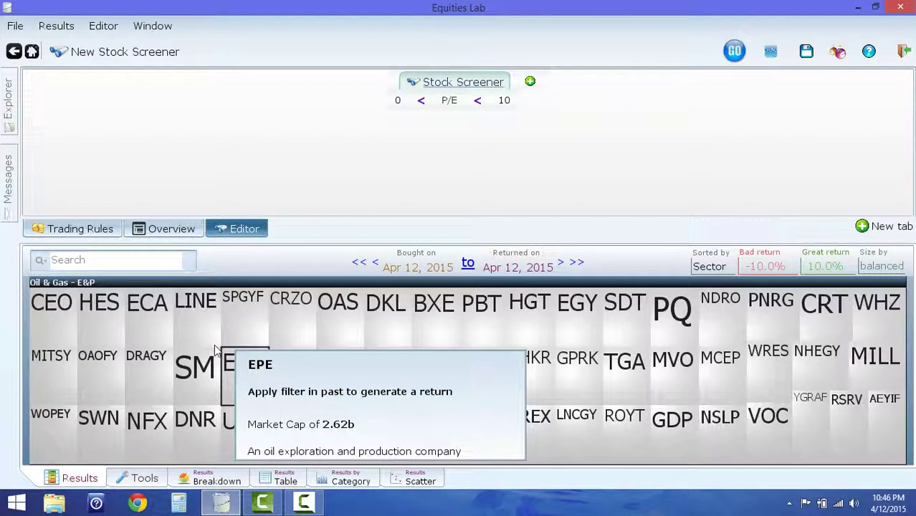
{"action": "right_click", "coordinate": [259, 283]}
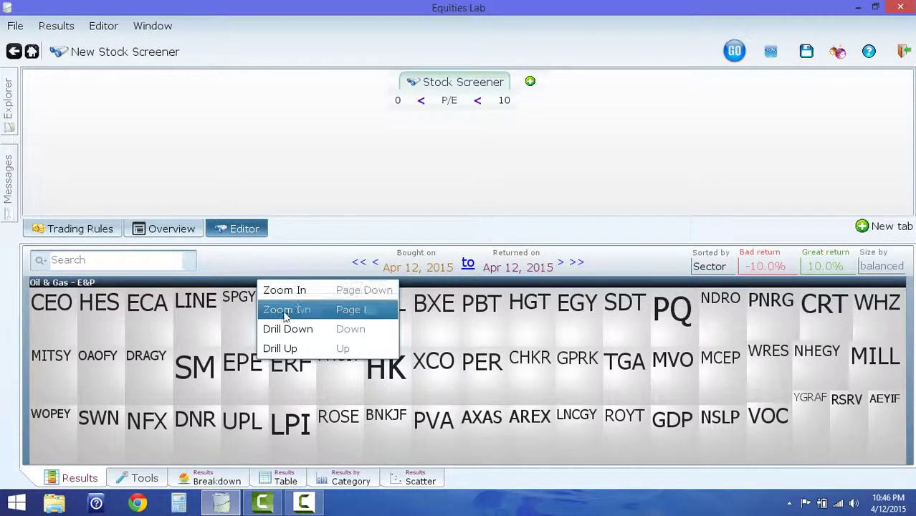
{"action": "left_click", "coordinate": [292, 349]}
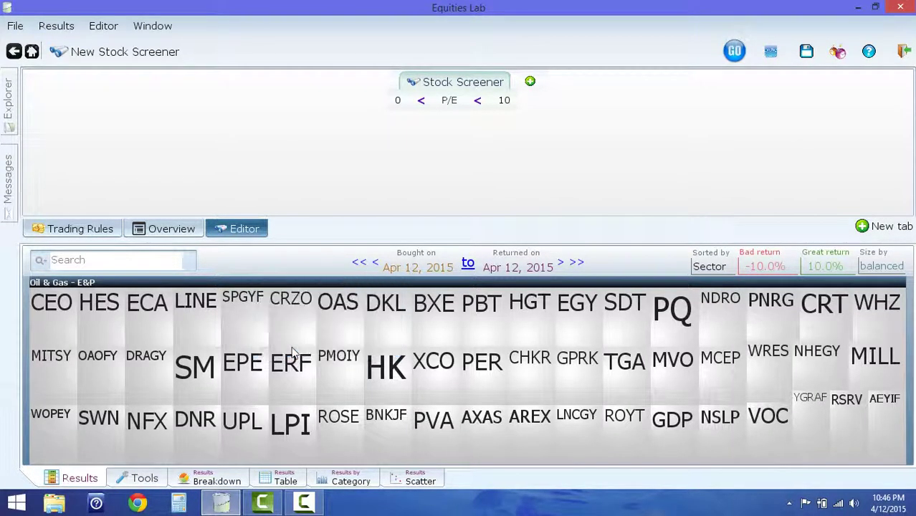
{"action": "key", "text": "Up"}
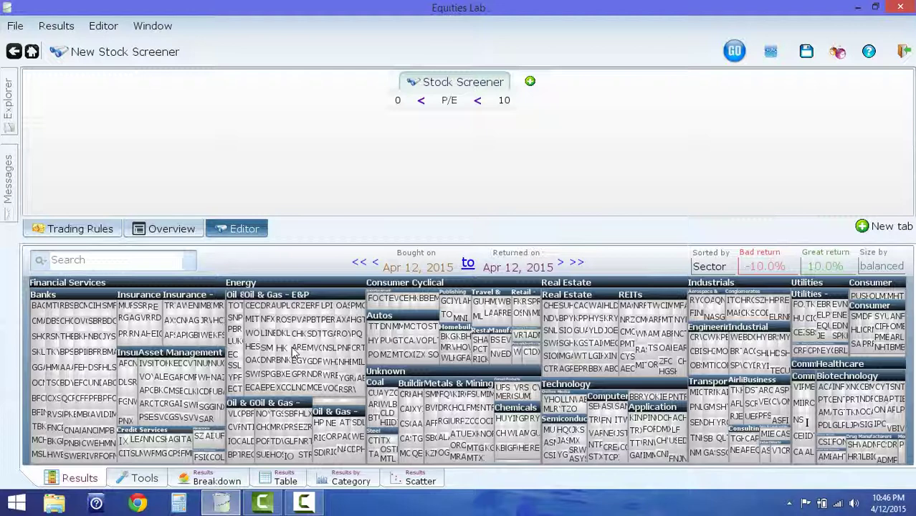
- Switch the heat map back and forth between the Energy close-up and the full sector overview
{"action": "left_click", "coordinate": [285, 277]}
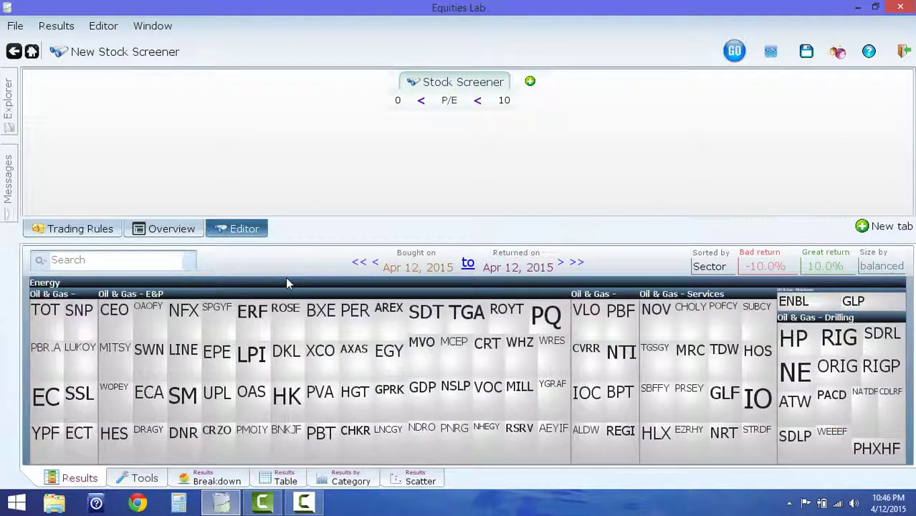
{"action": "left_click", "coordinate": [285, 282]}
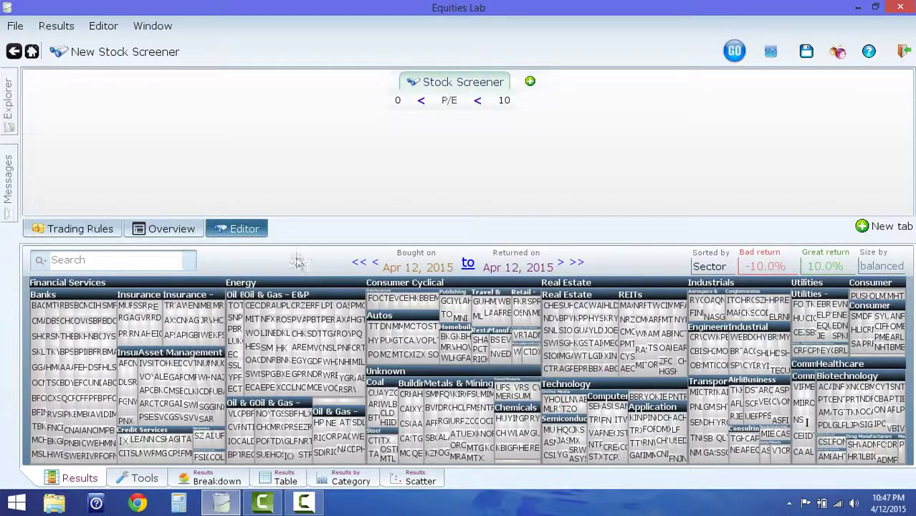
{"action": "mouse_move", "coordinate": [286, 296]}
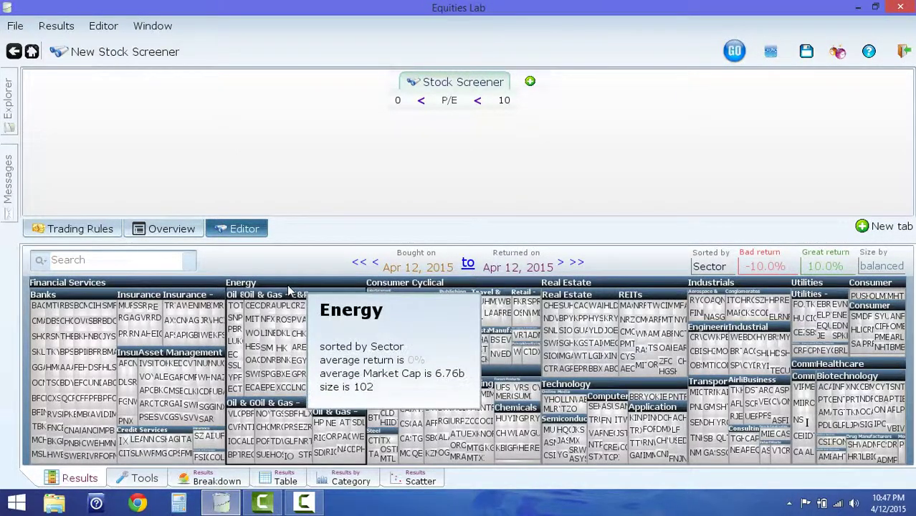
{"action": "left_click", "coordinate": [286, 295]}
{"action": "left_click", "coordinate": [285, 289]}
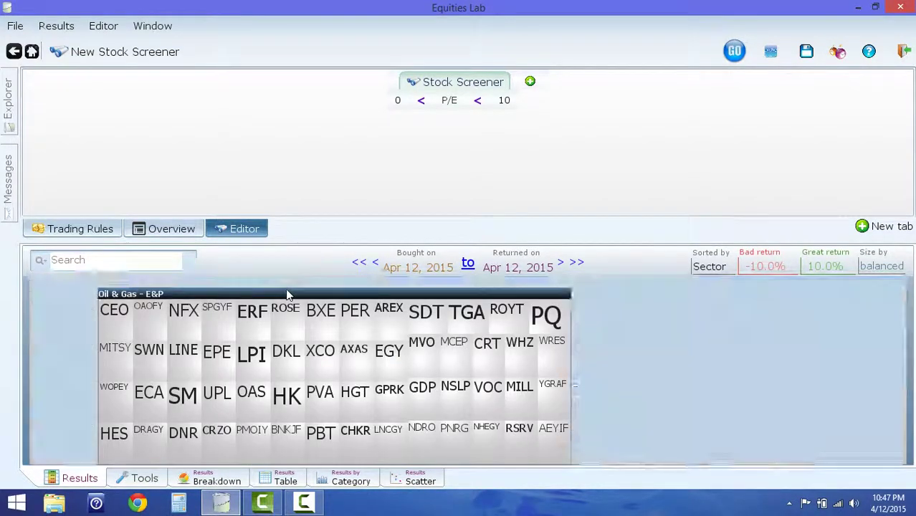
{"action": "left_click", "coordinate": [285, 288]}
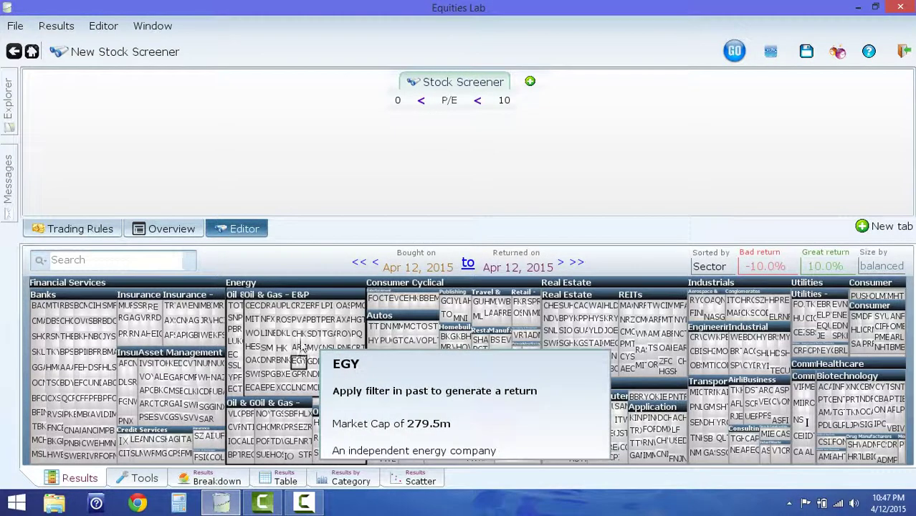
- Zoom into the Oil & Gas - E&P industry, select the ERF stock, and return to the full sector overview
{"action": "left_click", "coordinate": [297, 323]}
{"action": "left_click", "coordinate": [298, 323]}
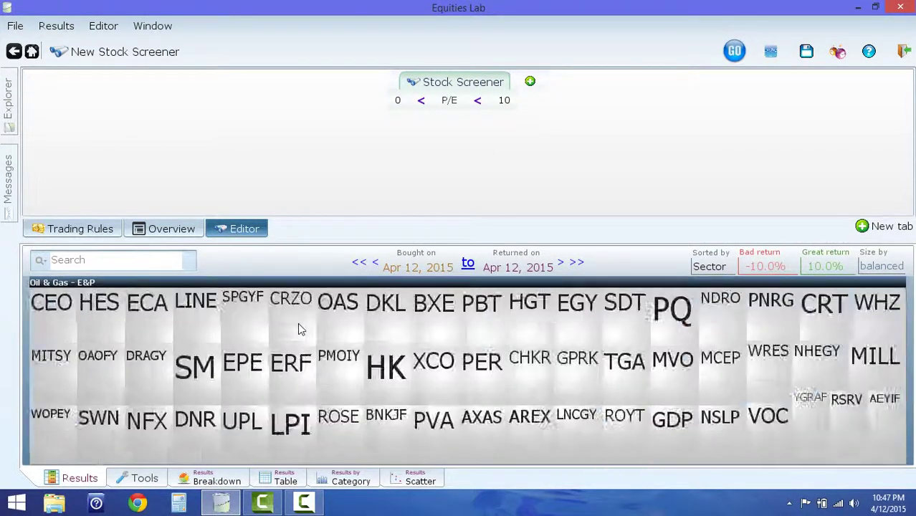
{"action": "left_click", "coordinate": [296, 371]}
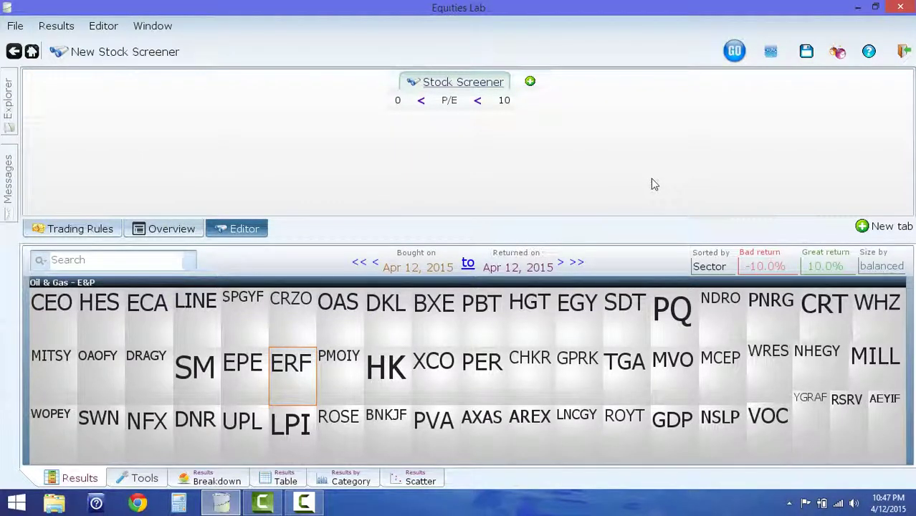
{"action": "left_click", "coordinate": [274, 282]}
{"action": "left_click", "coordinate": [274, 282]}
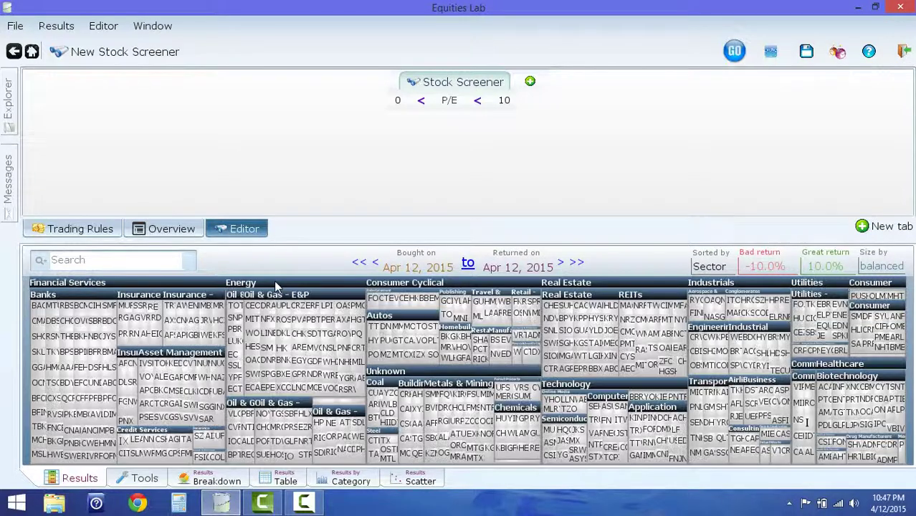
- View the results breakdown and look through all the pie charts of the Synopsis tear sheet
{"action": "mouse_move", "coordinate": [281, 385]}
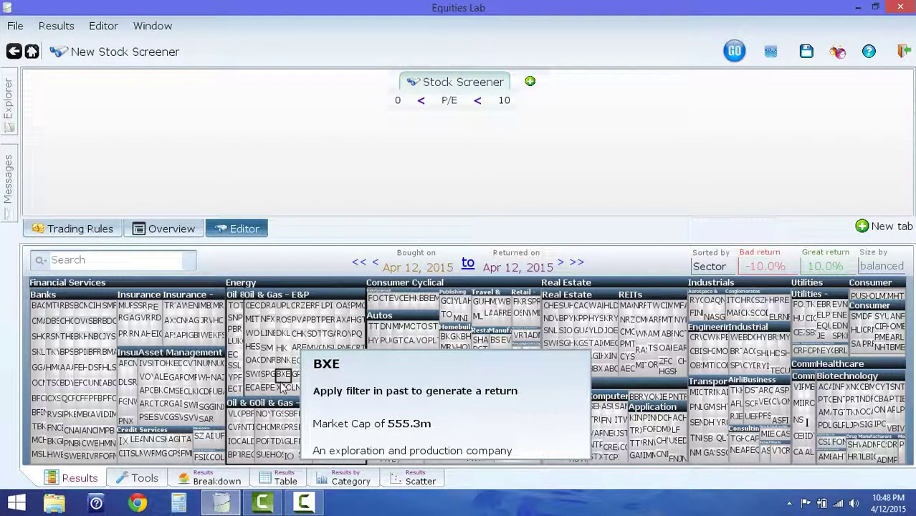
{"action": "left_click", "coordinate": [206, 479]}
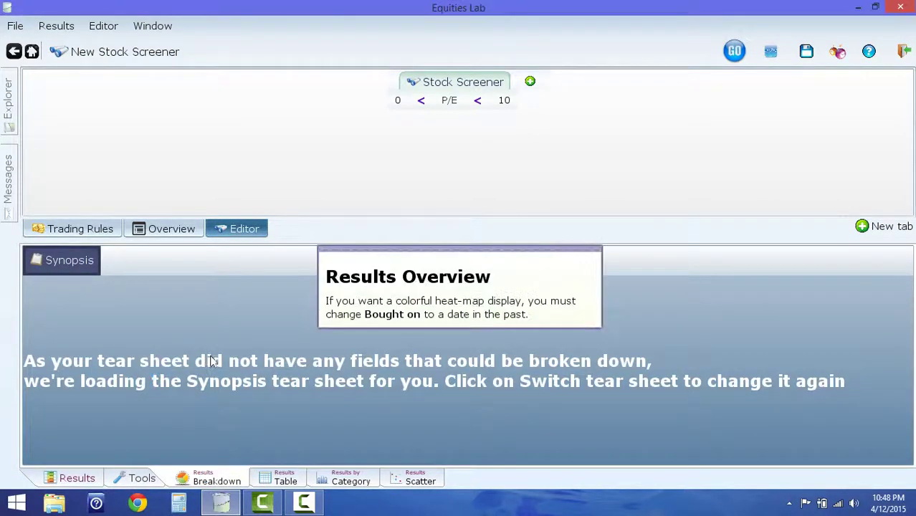
{"action": "left_click", "coordinate": [631, 257]}
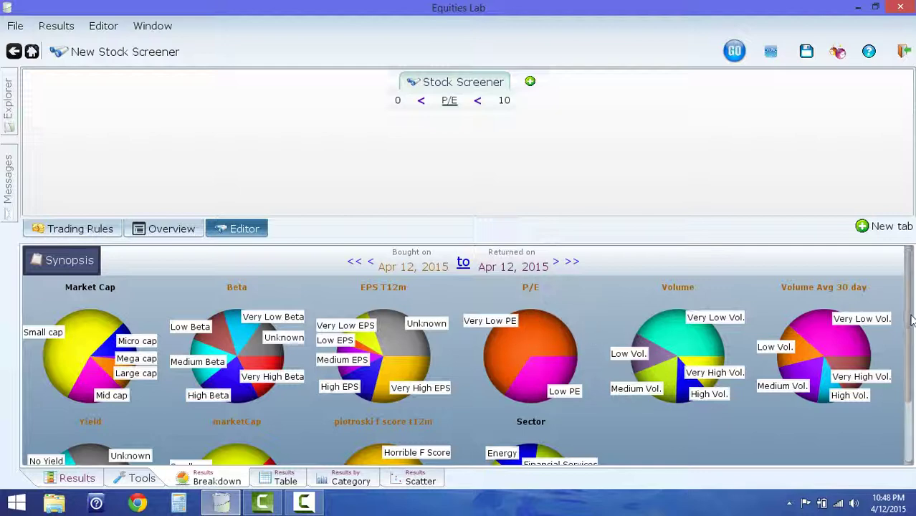
{"action": "left_click_drag", "start_coordinate": [907, 319], "coordinate": [913, 384]}
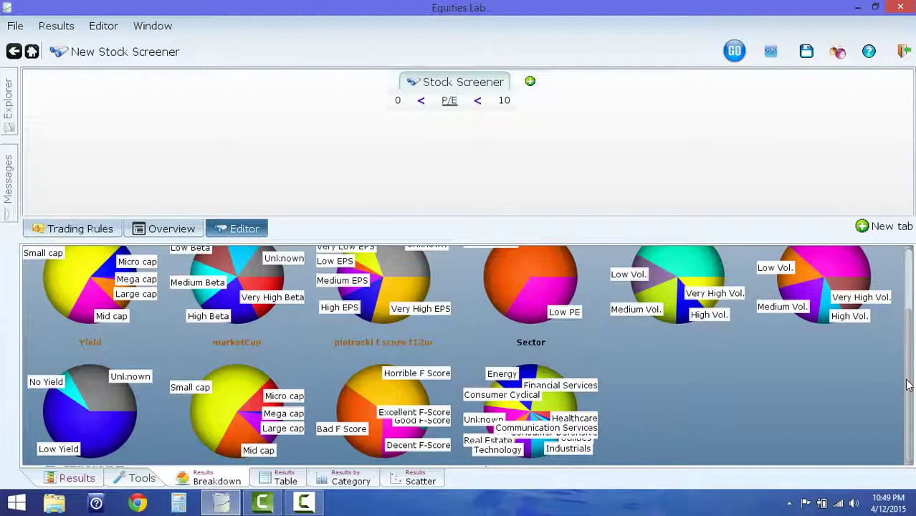
{"action": "left_click_drag", "start_coordinate": [908, 385], "coordinate": [910, 319]}
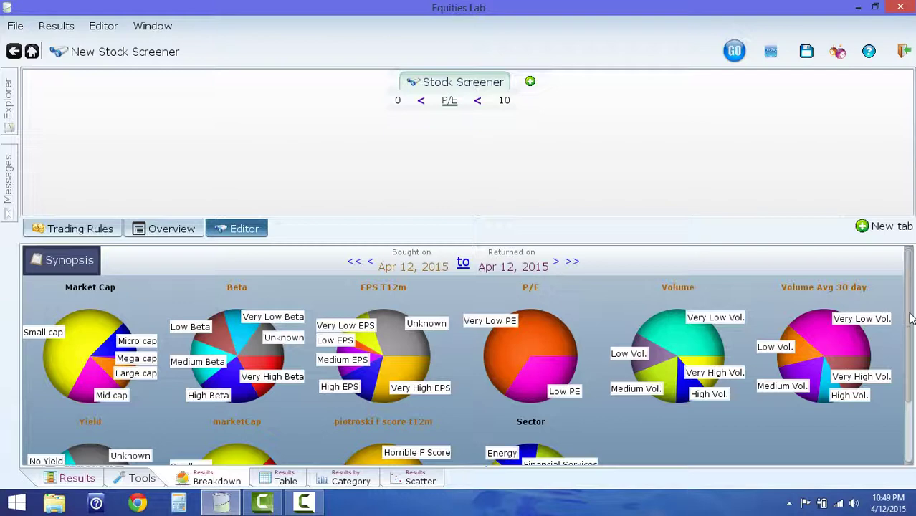
- Show the screener results as a table and look through the listed stocks down to the smallest market caps
{"action": "left_click", "coordinate": [281, 481]}
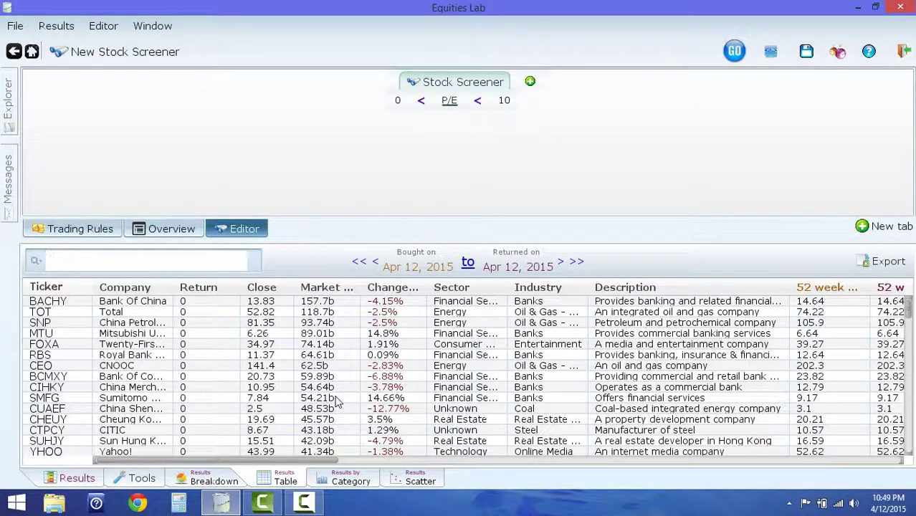
{"action": "scroll", "coordinate": [337, 401], "scroll_direction": "down", "scroll_amount": 5}
{"action": "scroll", "coordinate": [337, 401], "scroll_direction": "down", "scroll_amount": 20}
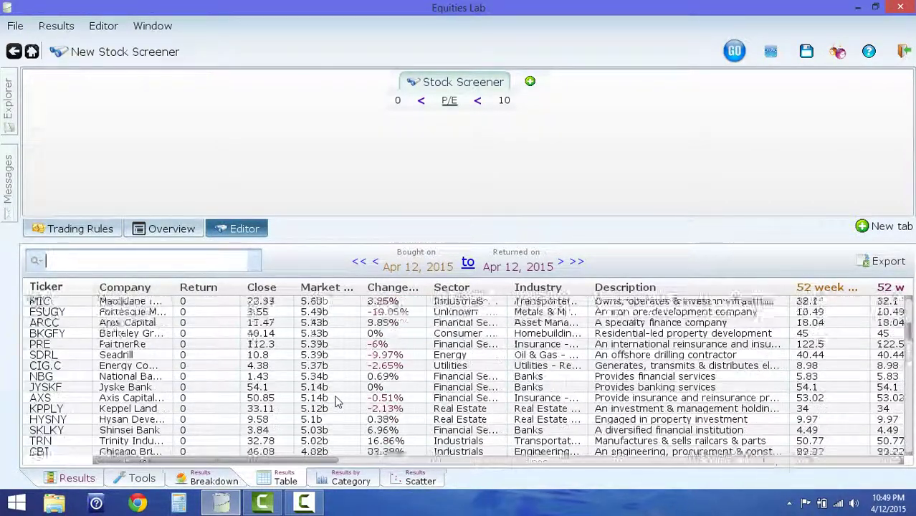
{"action": "scroll", "coordinate": [337, 402], "scroll_direction": "down", "scroll_amount": 20}
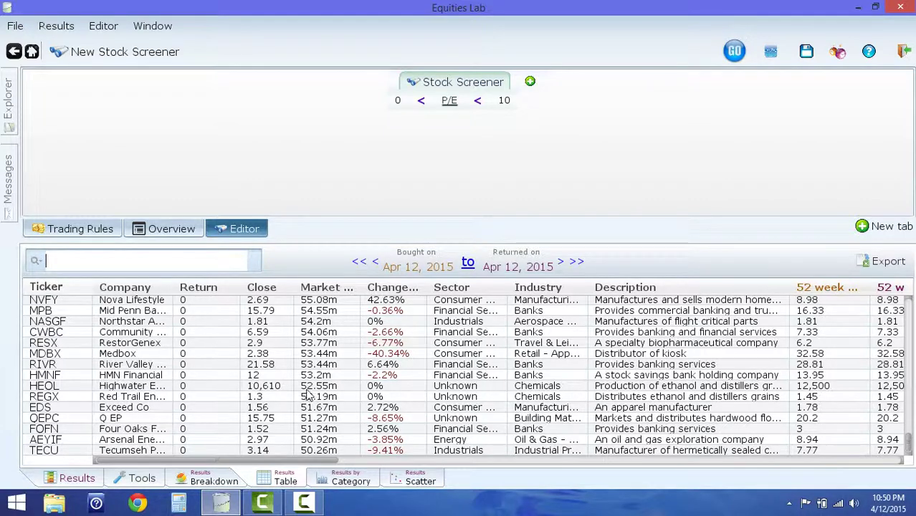
{"action": "scroll", "coordinate": [321, 388], "scroll_direction": "up", "scroll_amount": 3}
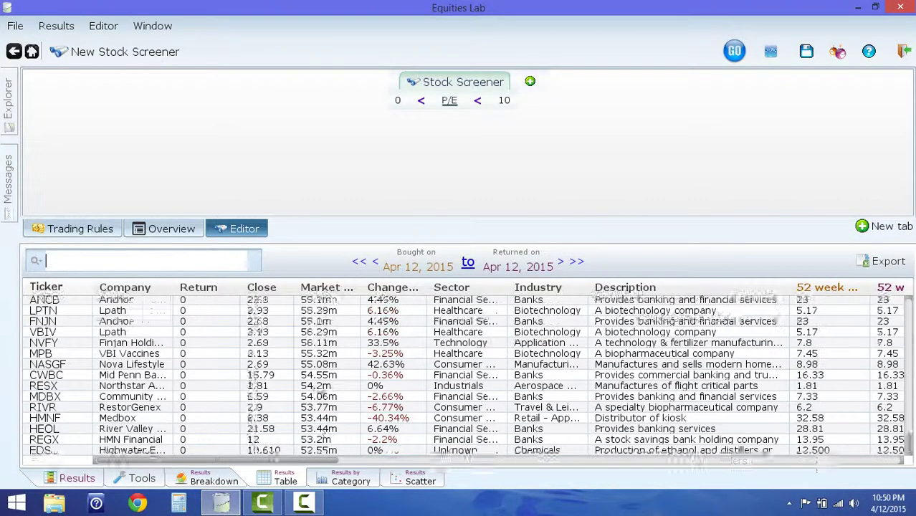
{"action": "scroll", "coordinate": [321, 387], "scroll_direction": "up", "scroll_amount": 3}
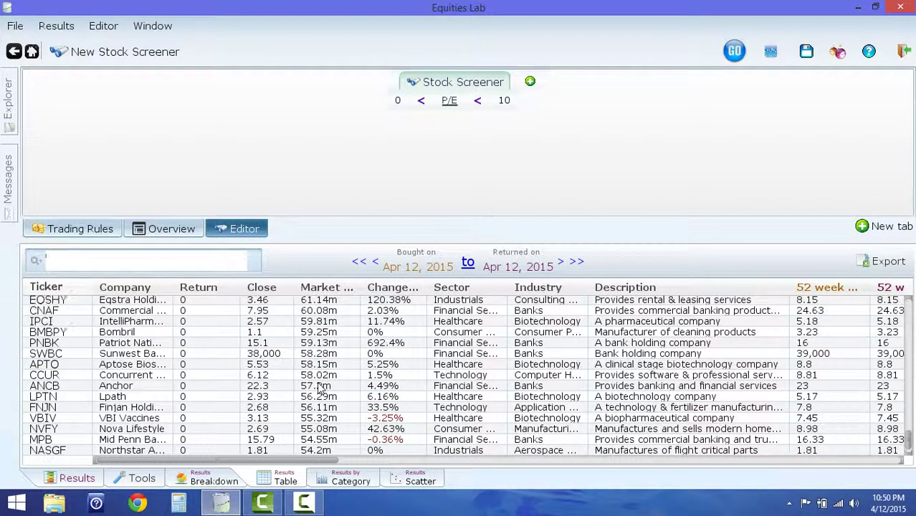
{"action": "scroll", "coordinate": [321, 387], "scroll_direction": "down", "scroll_amount": 6}
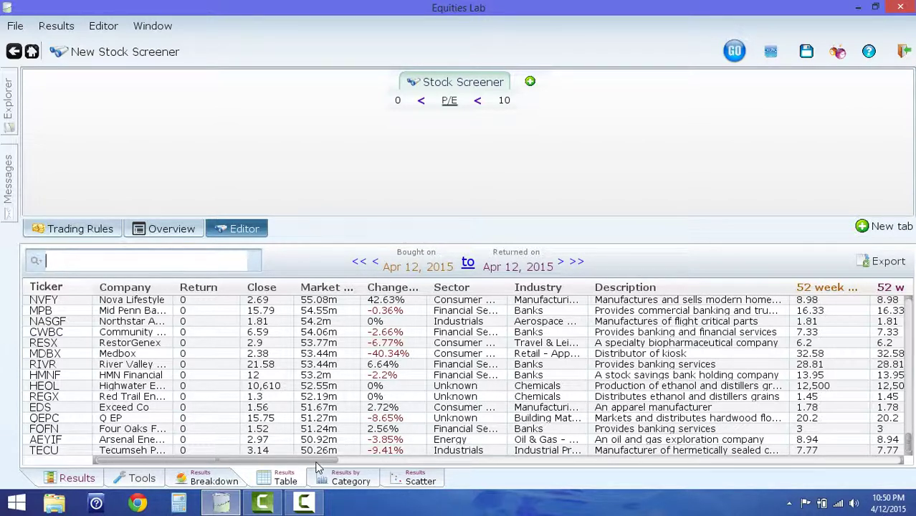
{"action": "left_click_drag", "start_coordinate": [319, 466], "coordinate": [313, 466]}
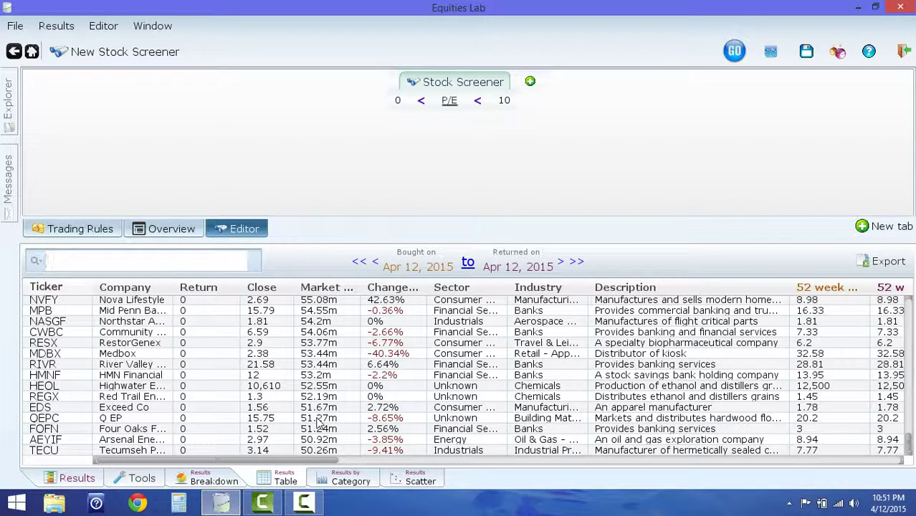
- Return to the heat map of the results and set the bought-on date back 5 years to Apr 12, 2010
{"action": "left_click", "coordinate": [79, 481]}
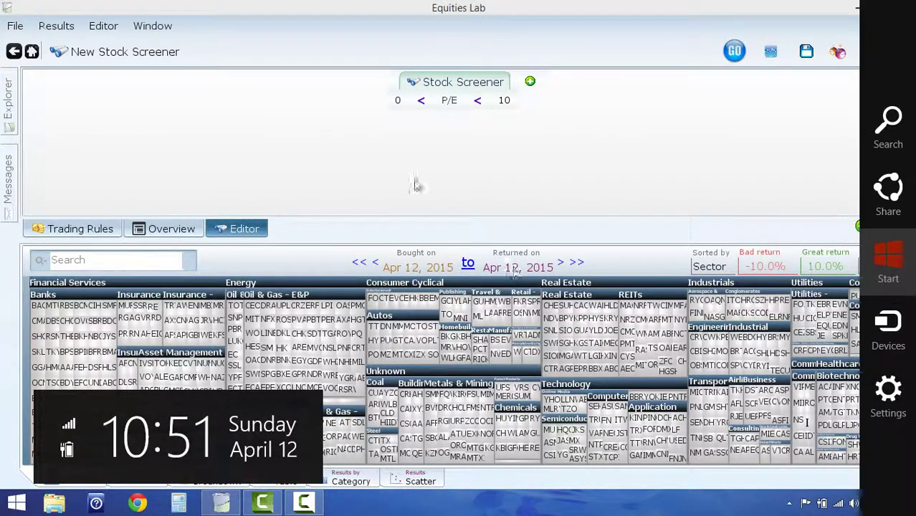
{"action": "left_click", "coordinate": [342, 224]}
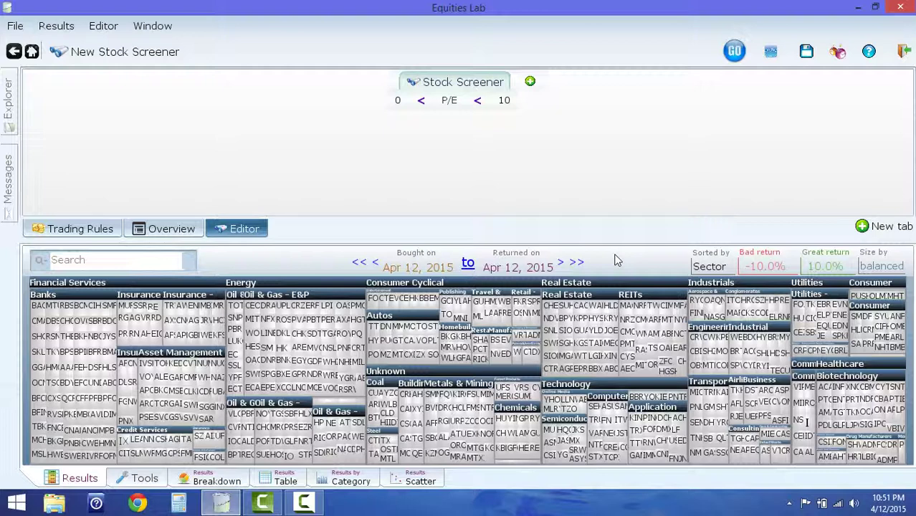
{"action": "key", "text": "super+c"}
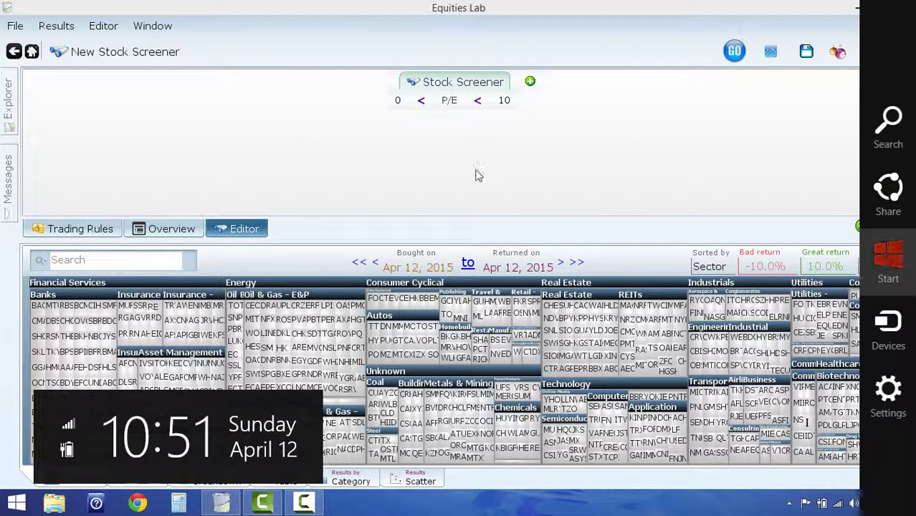
{"action": "key", "text": "Escape"}
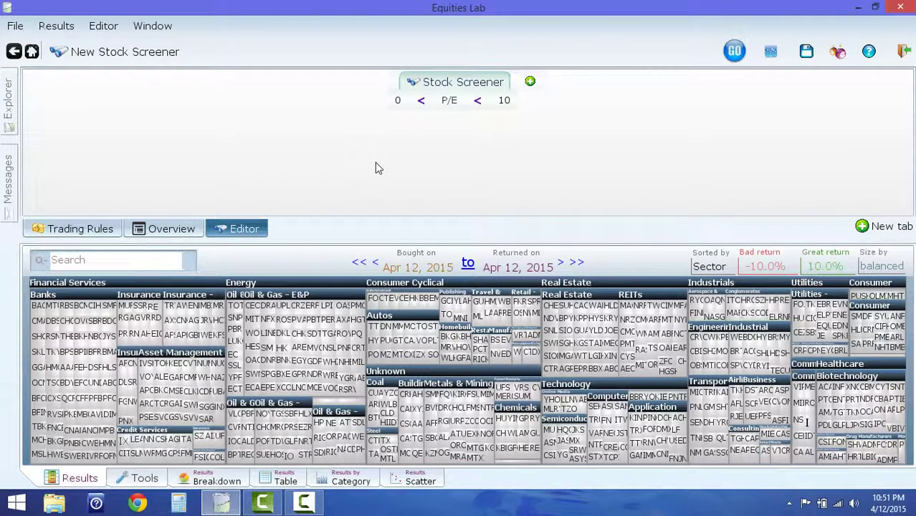
{"action": "left_click", "coordinate": [420, 268]}
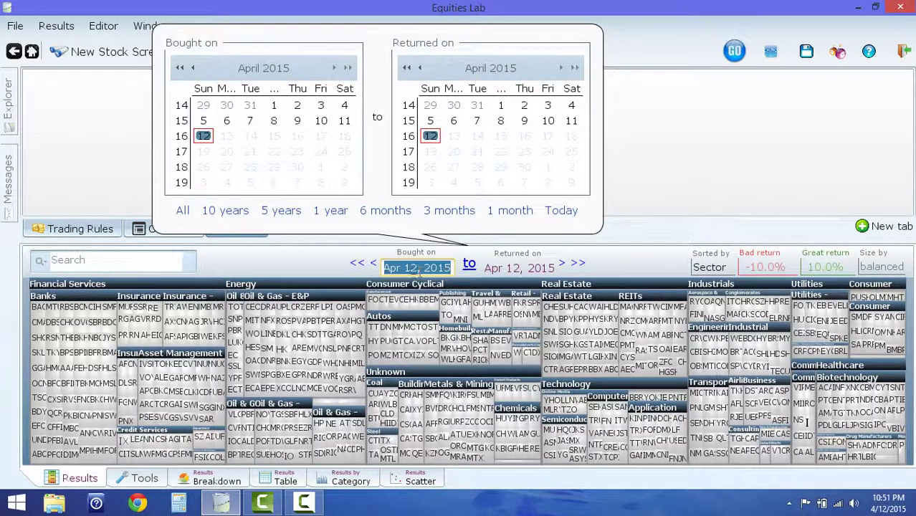
{"action": "left_click", "coordinate": [281, 211]}
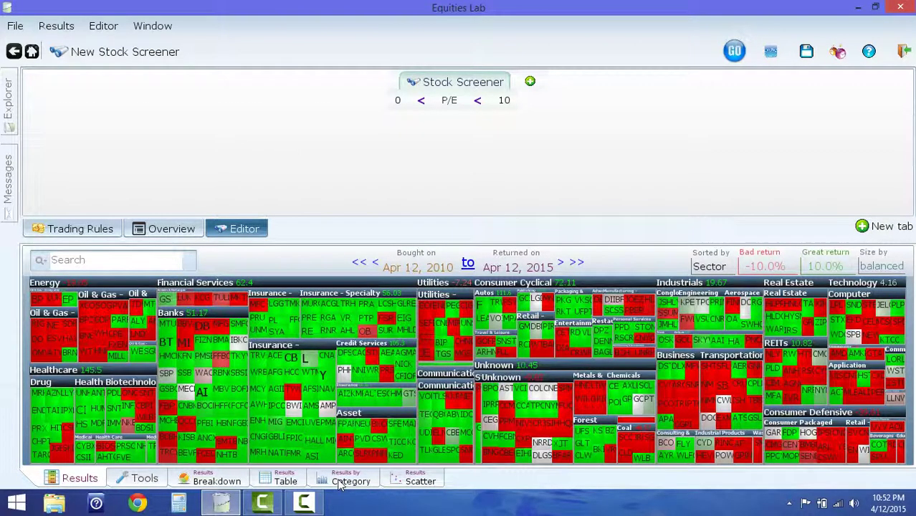
- Show the returns by category and sort the chart by market cap instead of sector
{"action": "left_click", "coordinate": [347, 481]}
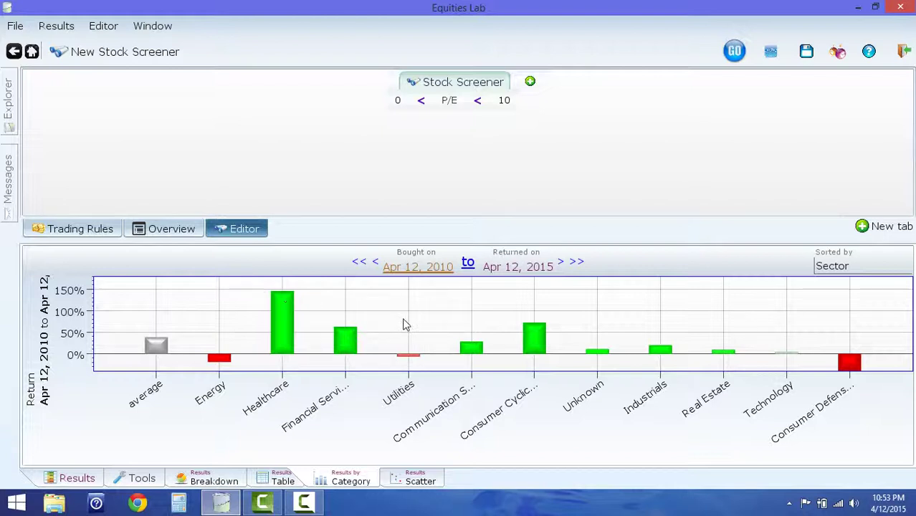
{"action": "left_click", "coordinate": [827, 270]}
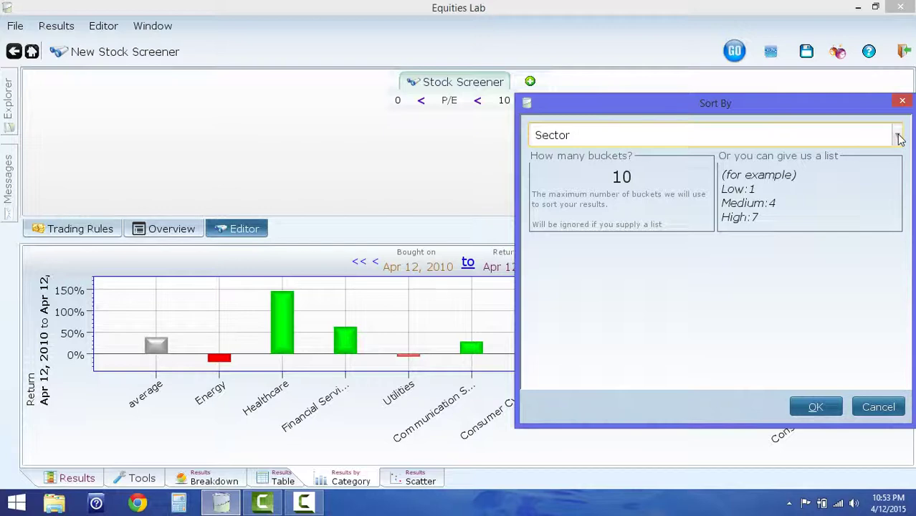
{"action": "left_click", "coordinate": [903, 102]}
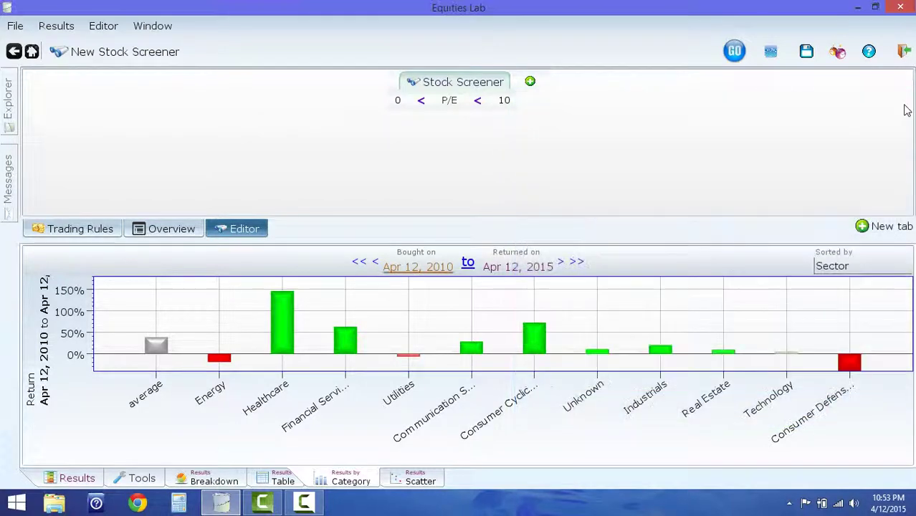
{"action": "left_click", "coordinate": [837, 269]}
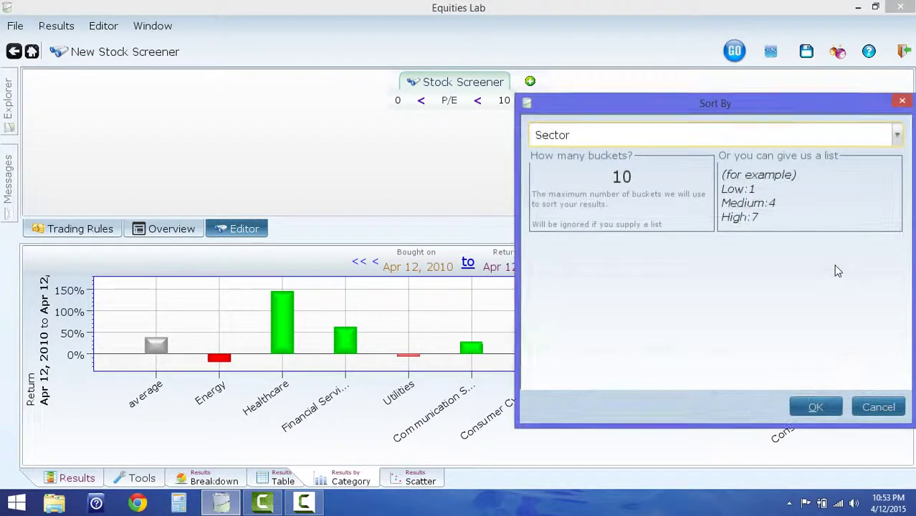
{"action": "left_click", "coordinate": [898, 136]}
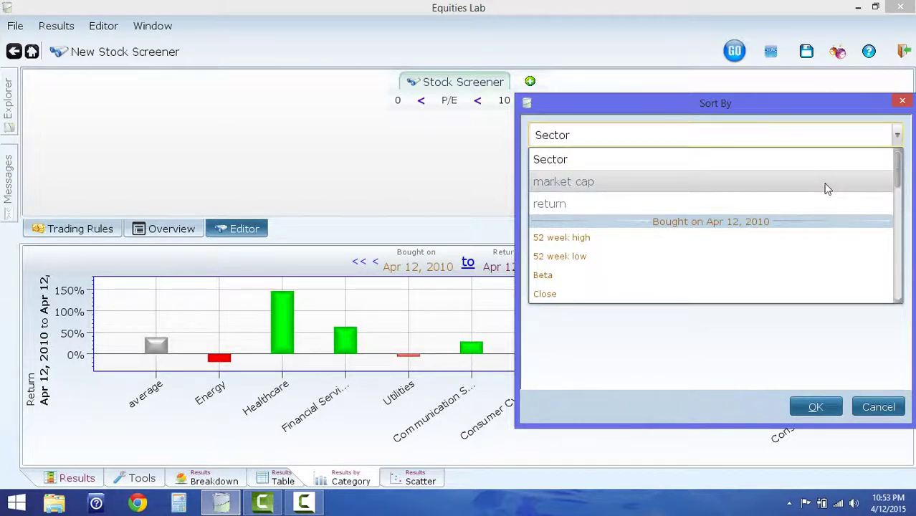
{"action": "left_click", "coordinate": [825, 184]}
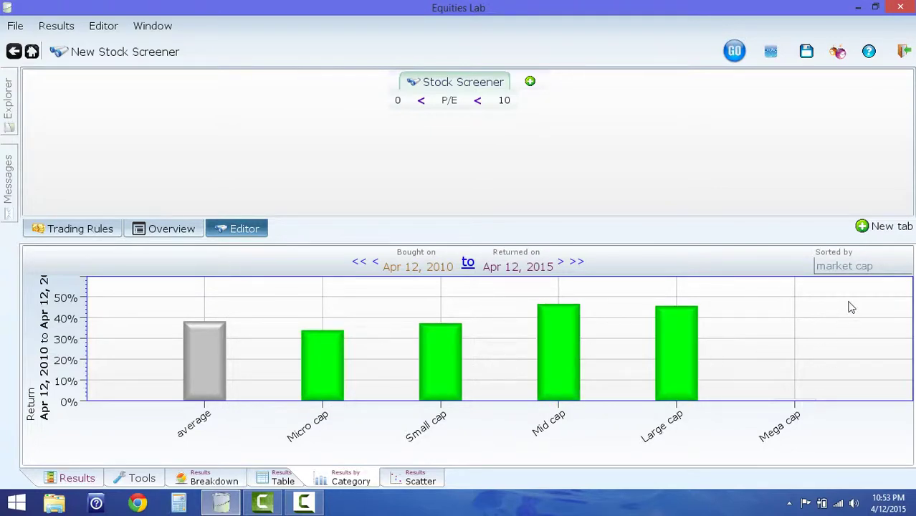
- Try to divide the market cap chart into 7 buckets while keeping the named cap list
{"action": "left_click", "coordinate": [842, 267]}
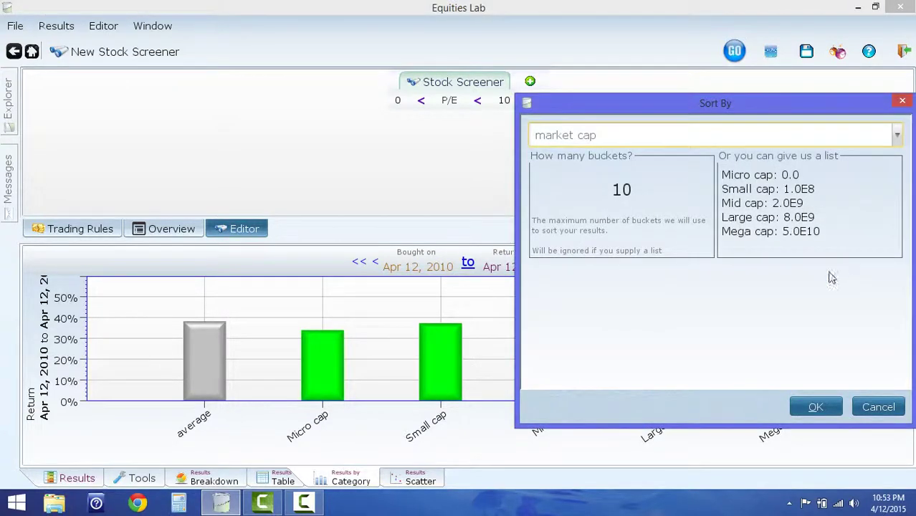
{"action": "left_click", "coordinate": [627, 187]}
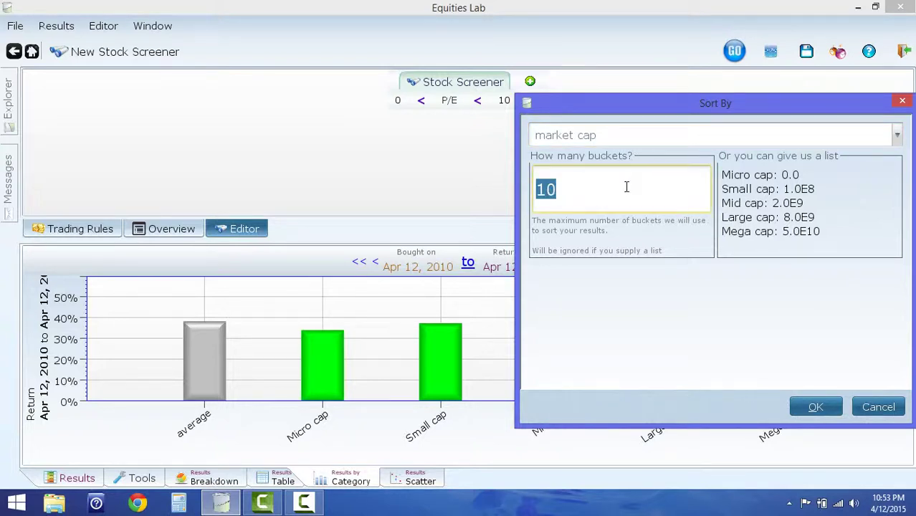
{"action": "type", "text": "7"}
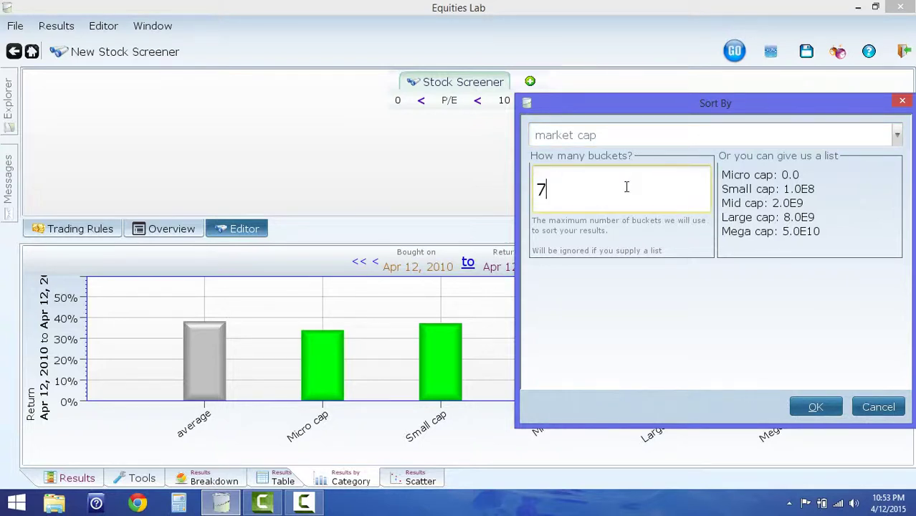
{"action": "left_click", "coordinate": [813, 406]}
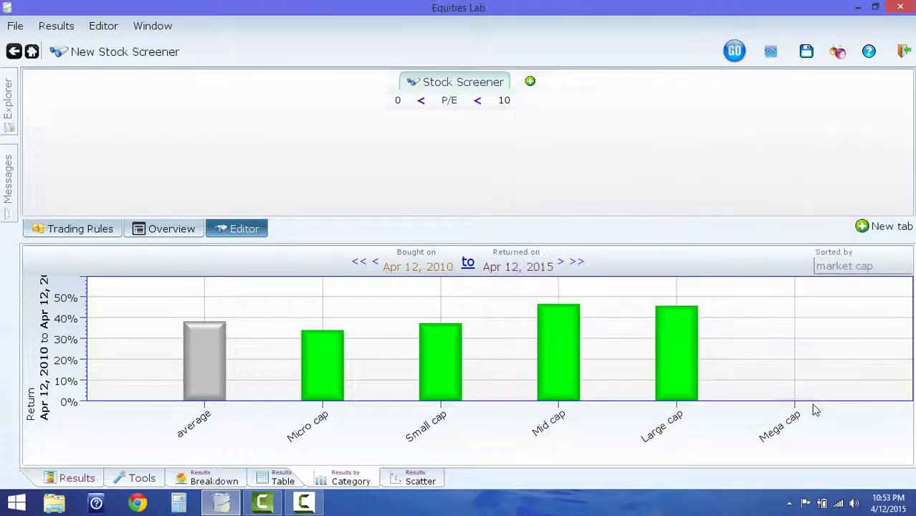
- Reselect market cap as the sorting criterion and confirm the Sort By settings again
{"action": "left_click", "coordinate": [843, 266]}
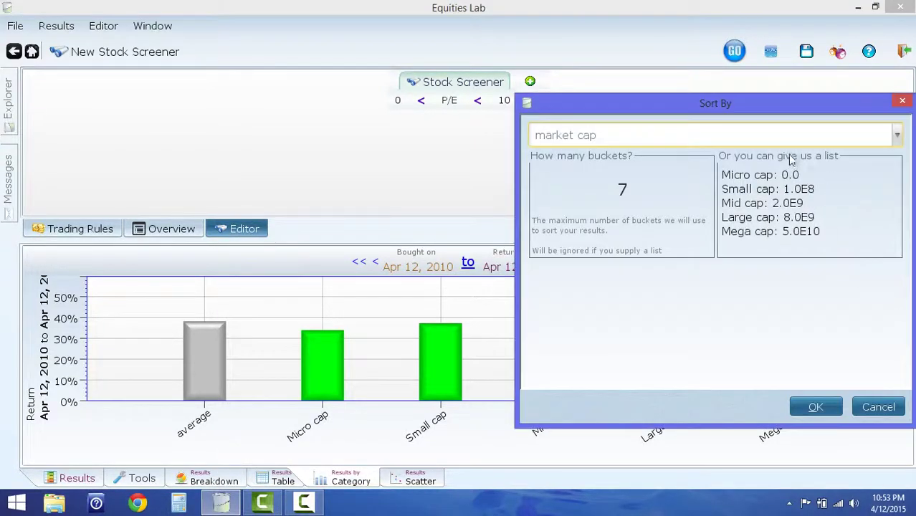
{"action": "left_click", "coordinate": [896, 136]}
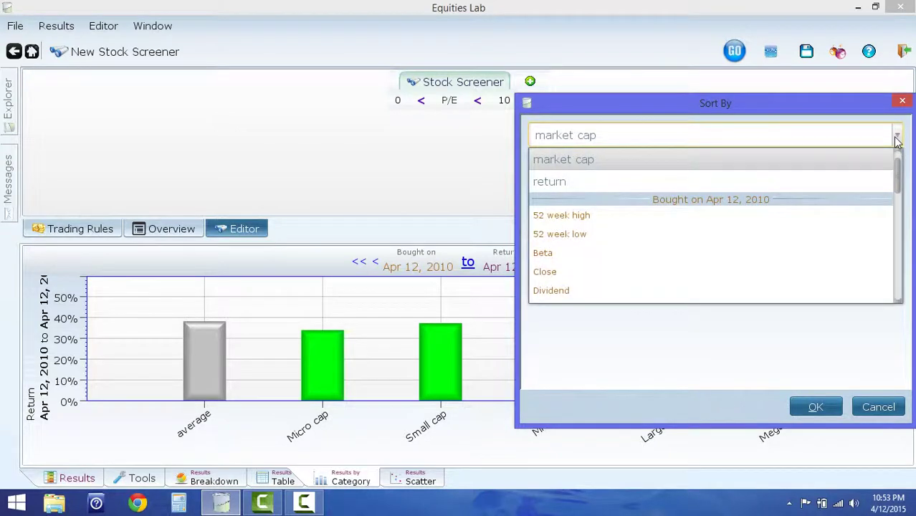
{"action": "scroll", "coordinate": [841, 187], "scroll_direction": "up", "scroll_amount": 1}
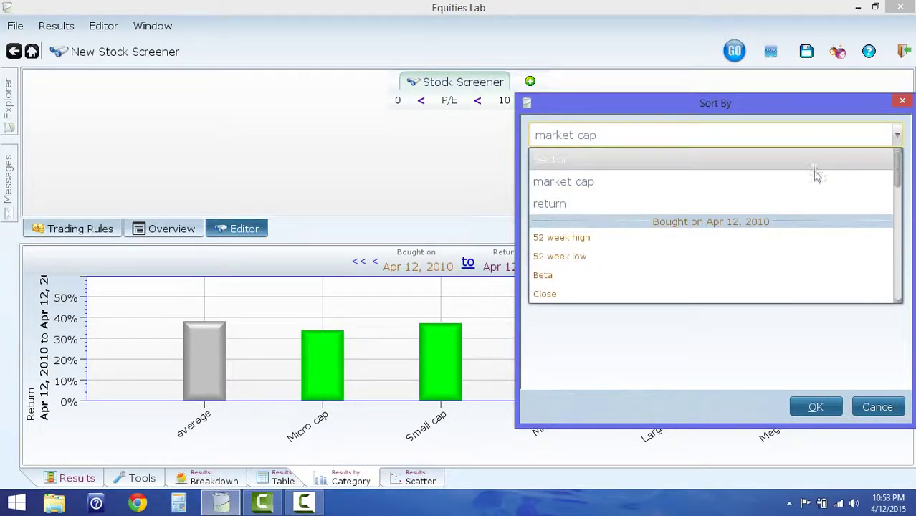
{"action": "left_click", "coordinate": [815, 182]}
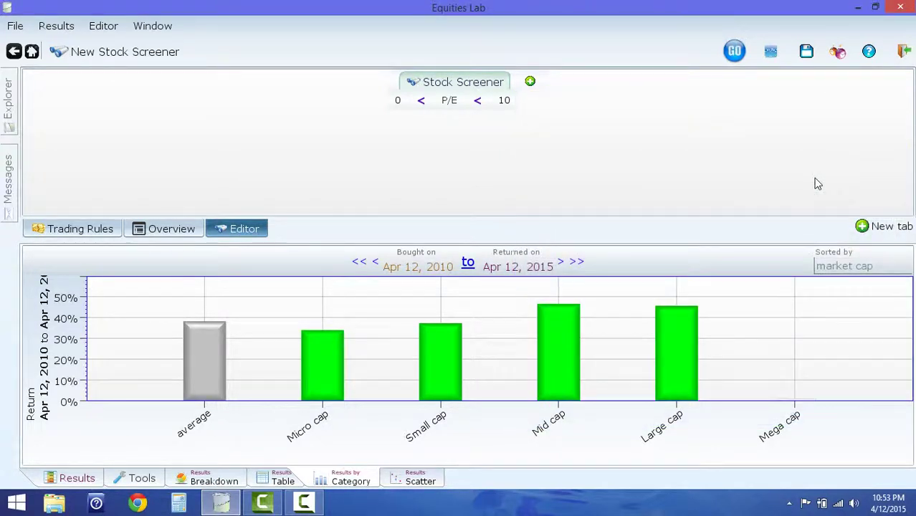
{"action": "left_click", "coordinate": [841, 260]}
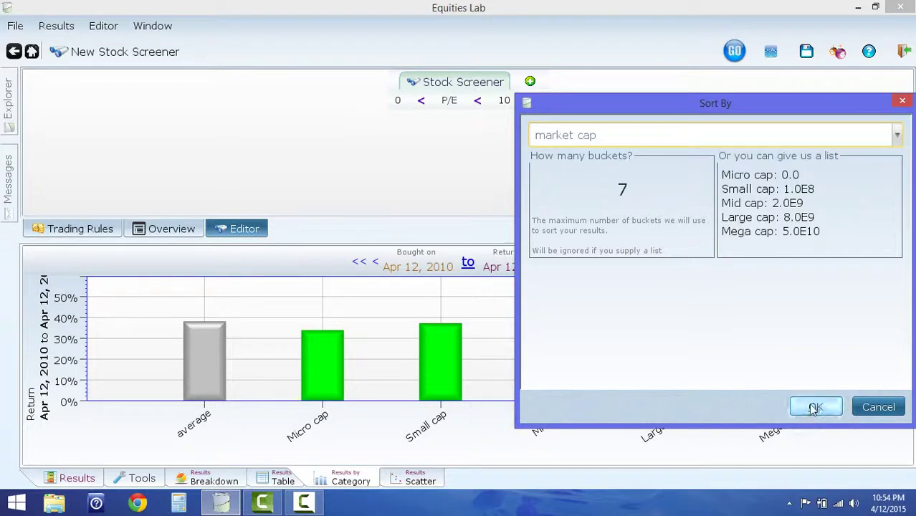
{"action": "left_click", "coordinate": [811, 406]}
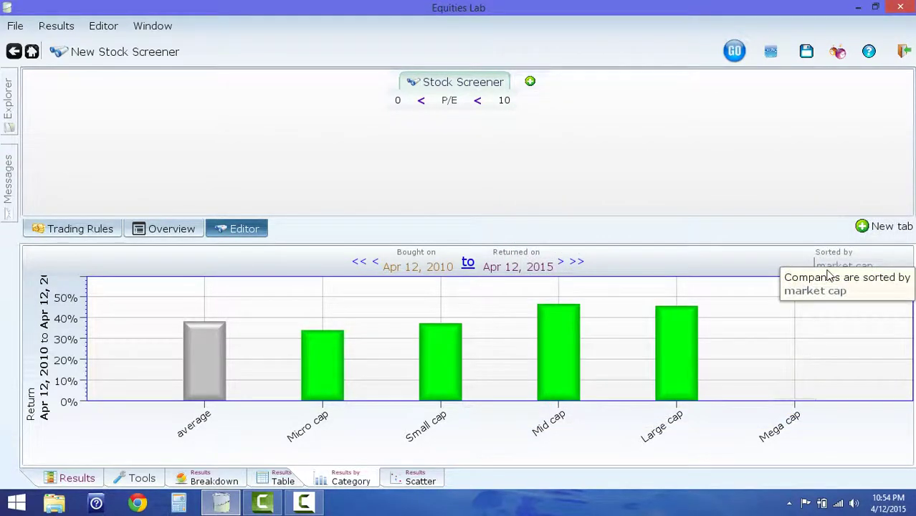
- Try to reduce the market cap chart to 2 buckets
{"action": "left_click", "coordinate": [829, 273]}
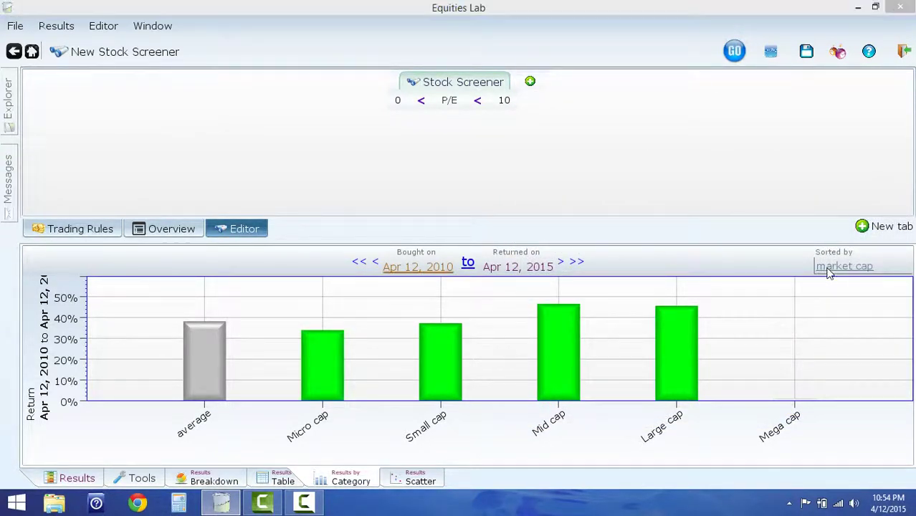
{"action": "left_click", "coordinate": [623, 191]}
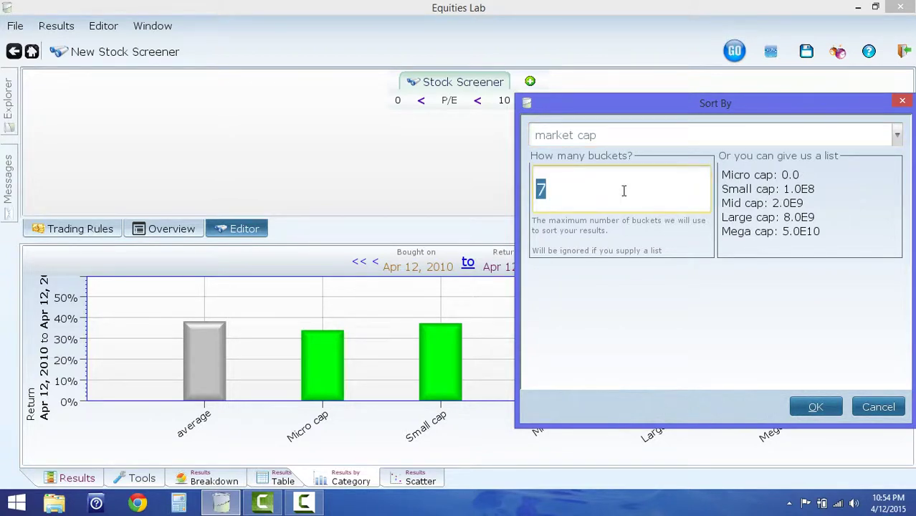
{"action": "type", "text": "2"}
{"action": "key", "text": "Return"}
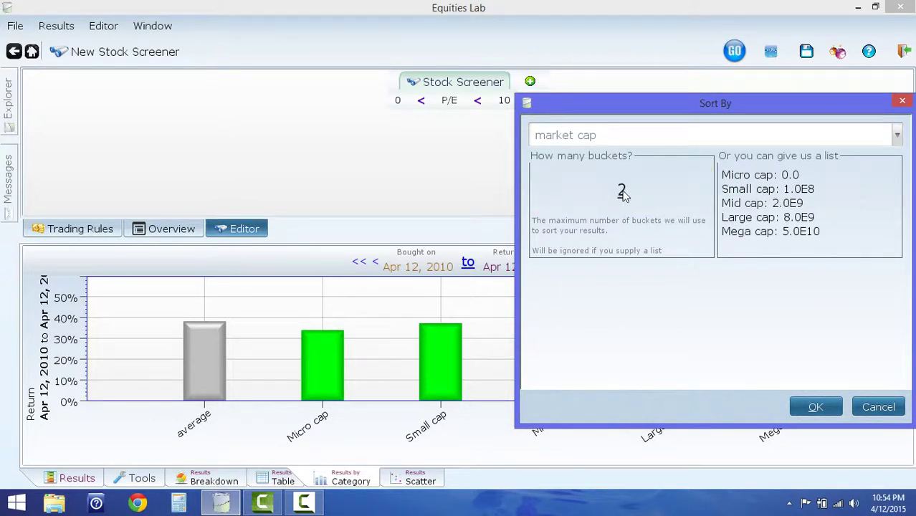
{"action": "left_click", "coordinate": [815, 408]}
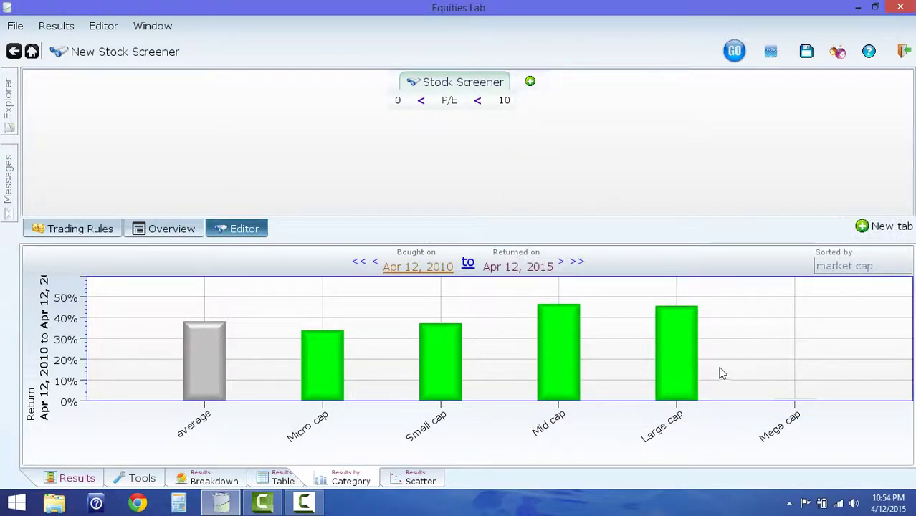
- Set the market cap sorting to 7 buckets, clear the Micro-to-Mega cap list, and check the resulting sort settings
{"action": "left_click", "coordinate": [844, 269]}
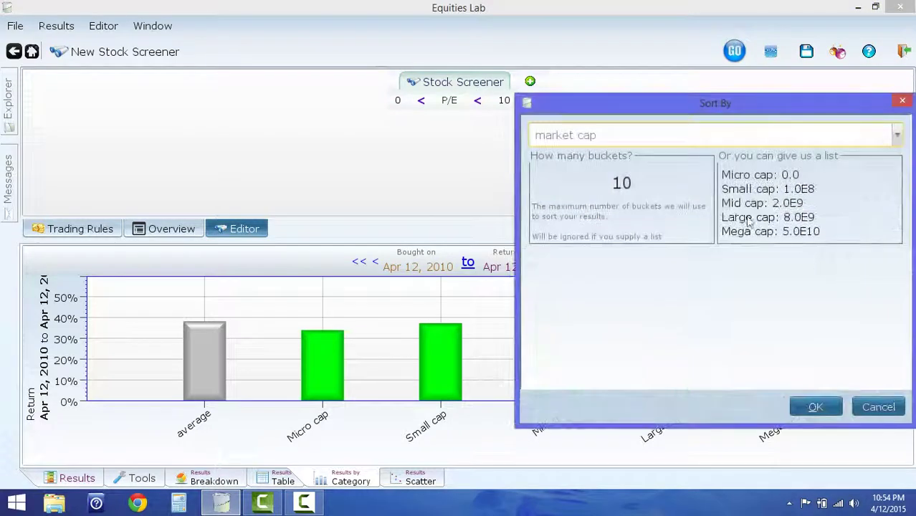
{"action": "left_click", "coordinate": [626, 184]}
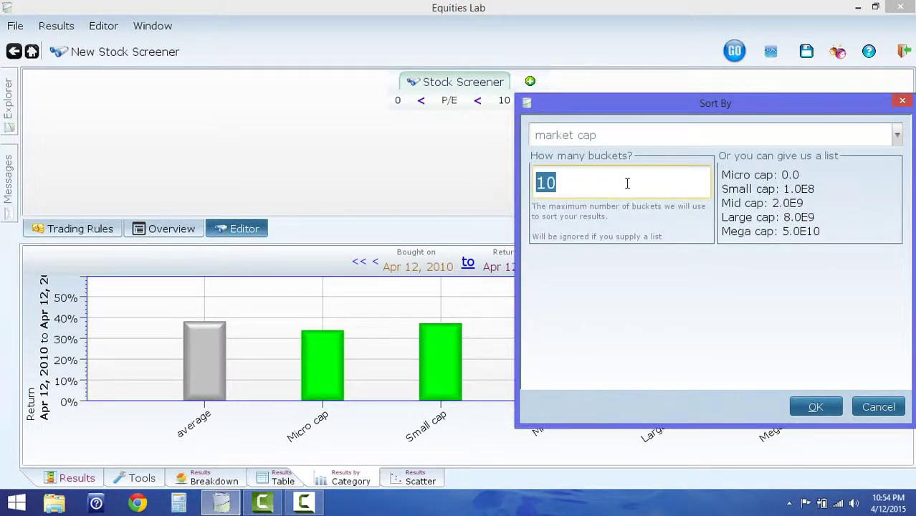
{"action": "type", "text": "7"}
{"action": "left_click", "coordinate": [748, 200]}
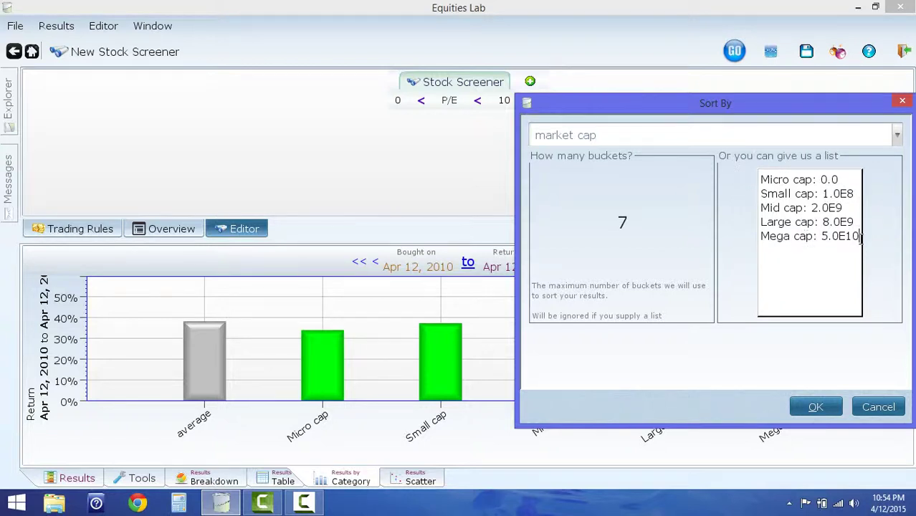
{"action": "left_click_drag", "start_coordinate": [861, 237], "coordinate": [755, 178]}
{"action": "key", "text": "BackSpace"}
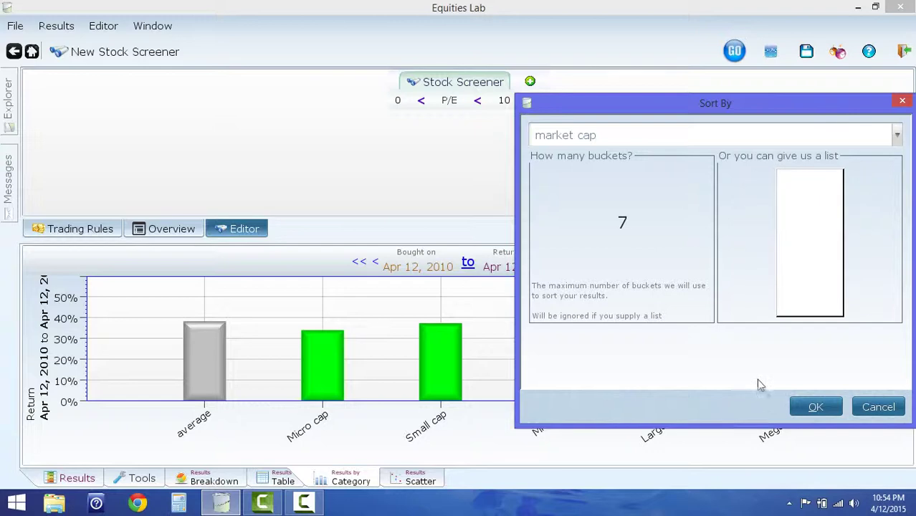
{"action": "left_click", "coordinate": [816, 406]}
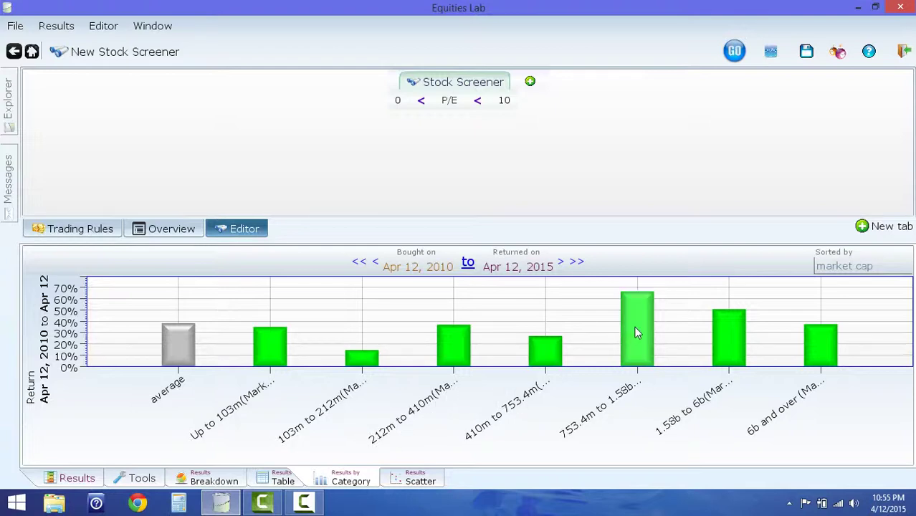
{"action": "left_click", "coordinate": [841, 265]}
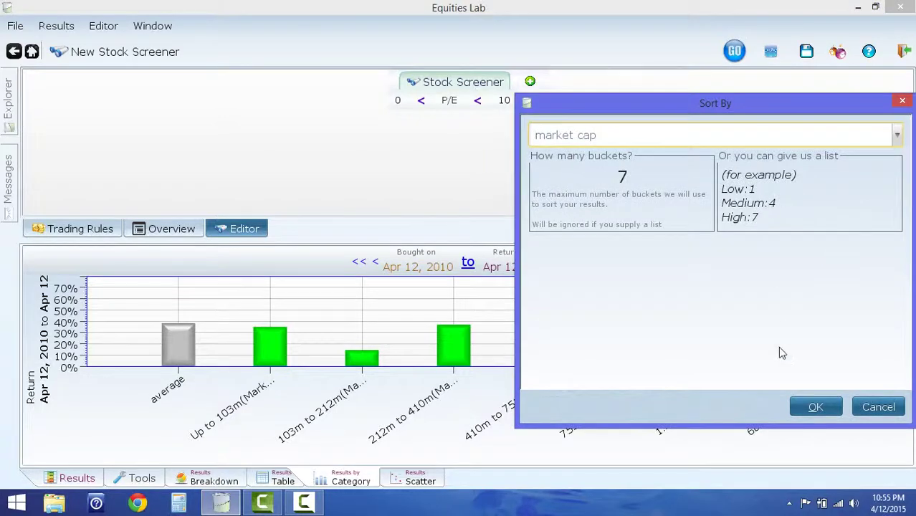
{"action": "left_click", "coordinate": [866, 408]}
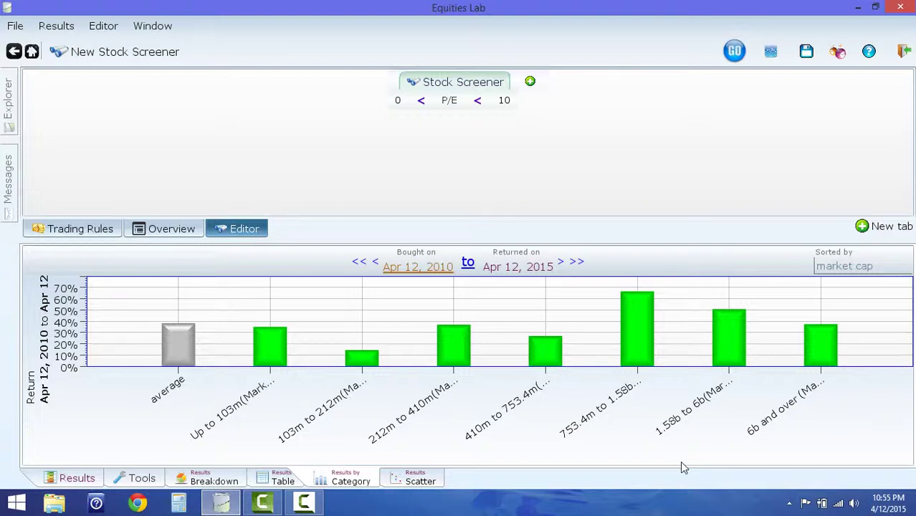
- Show the results as a scatter plot and view the synopsis of the Bankers Trust (BT) data point
{"action": "left_click", "coordinate": [417, 480]}
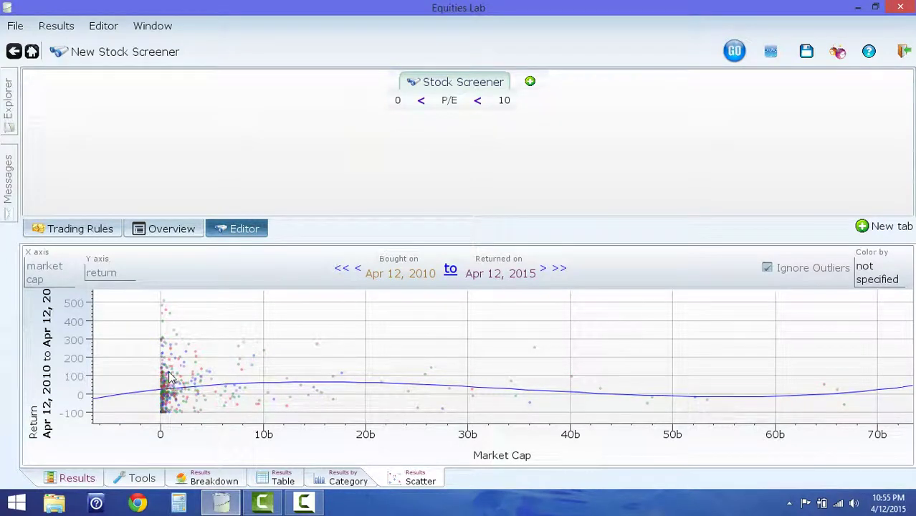
{"action": "mouse_move", "coordinate": [170, 379]}
{"action": "mouse_move", "coordinate": [320, 350]}
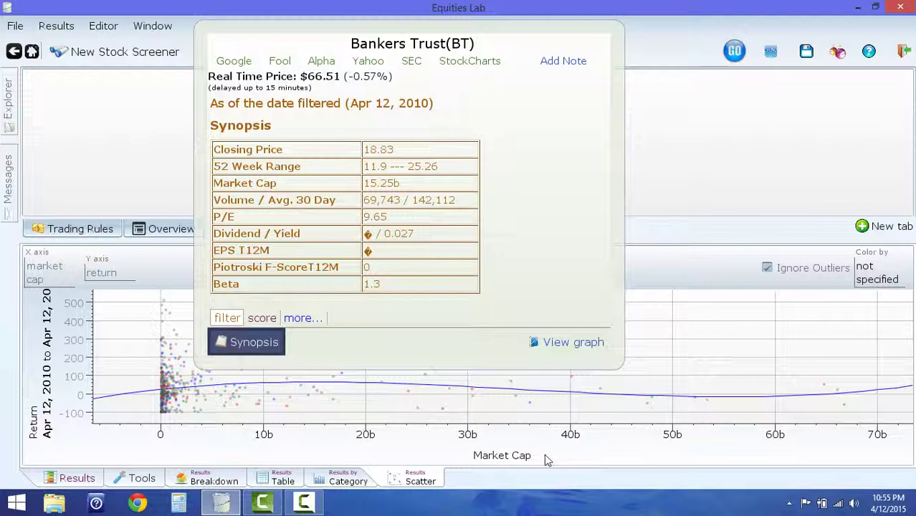
{"action": "mouse_move", "coordinate": [317, 441]}
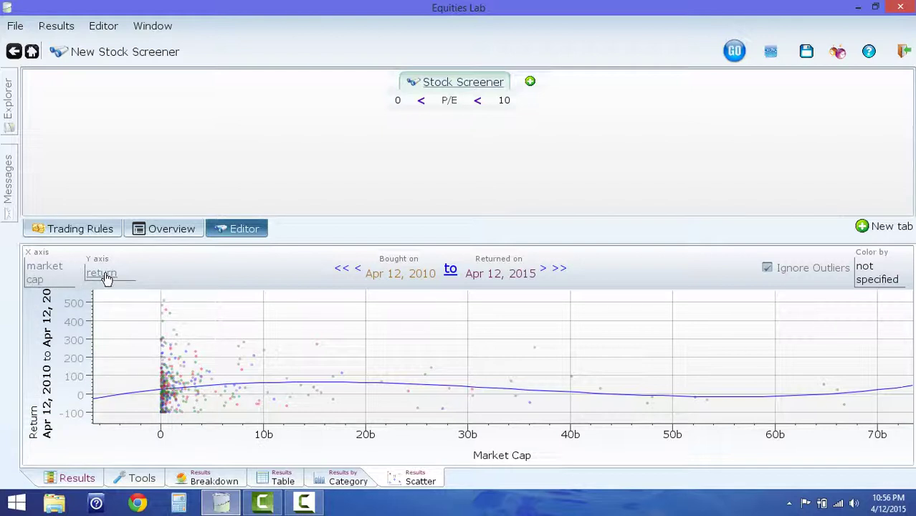
- Change the scatter plot's X axis to Beta as of the bought-on date
{"action": "left_click", "coordinate": [35, 271]}
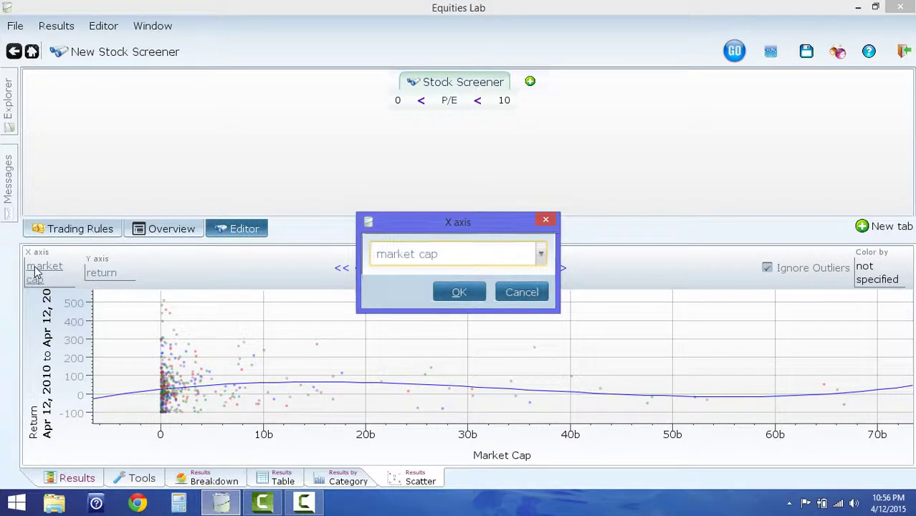
{"action": "left_click", "coordinate": [541, 256]}
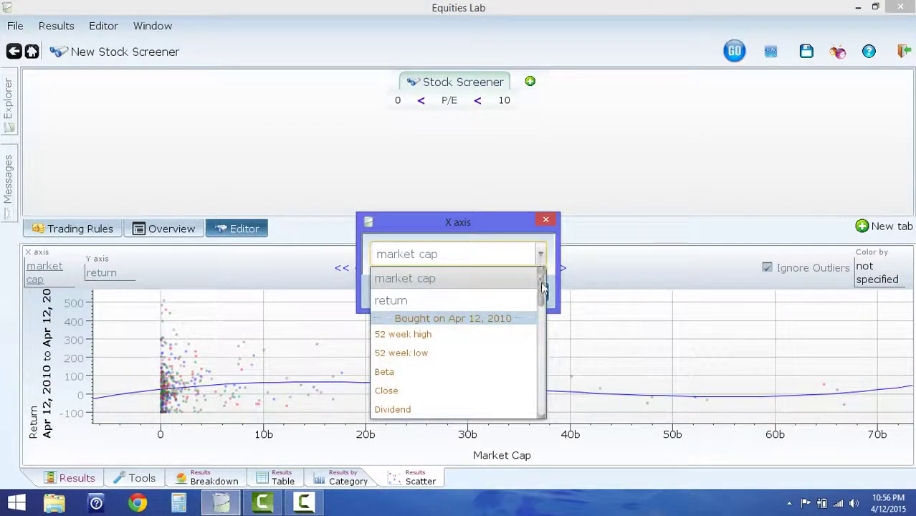
{"action": "scroll", "coordinate": [466, 327], "scroll_direction": "down", "scroll_amount": 3}
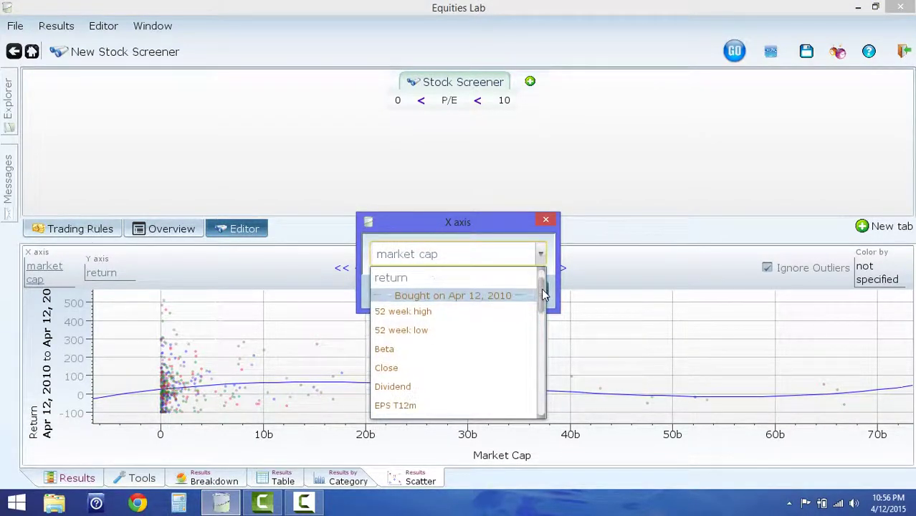
{"action": "left_click", "coordinate": [429, 326]}
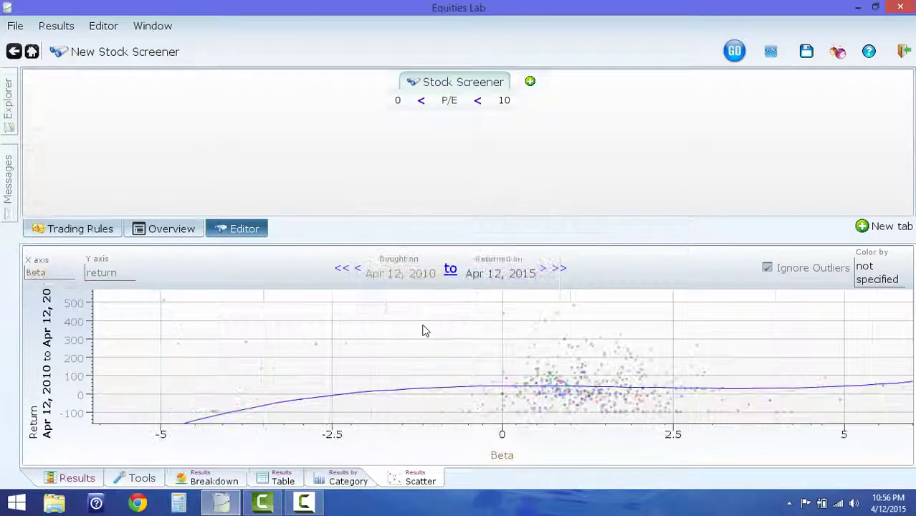